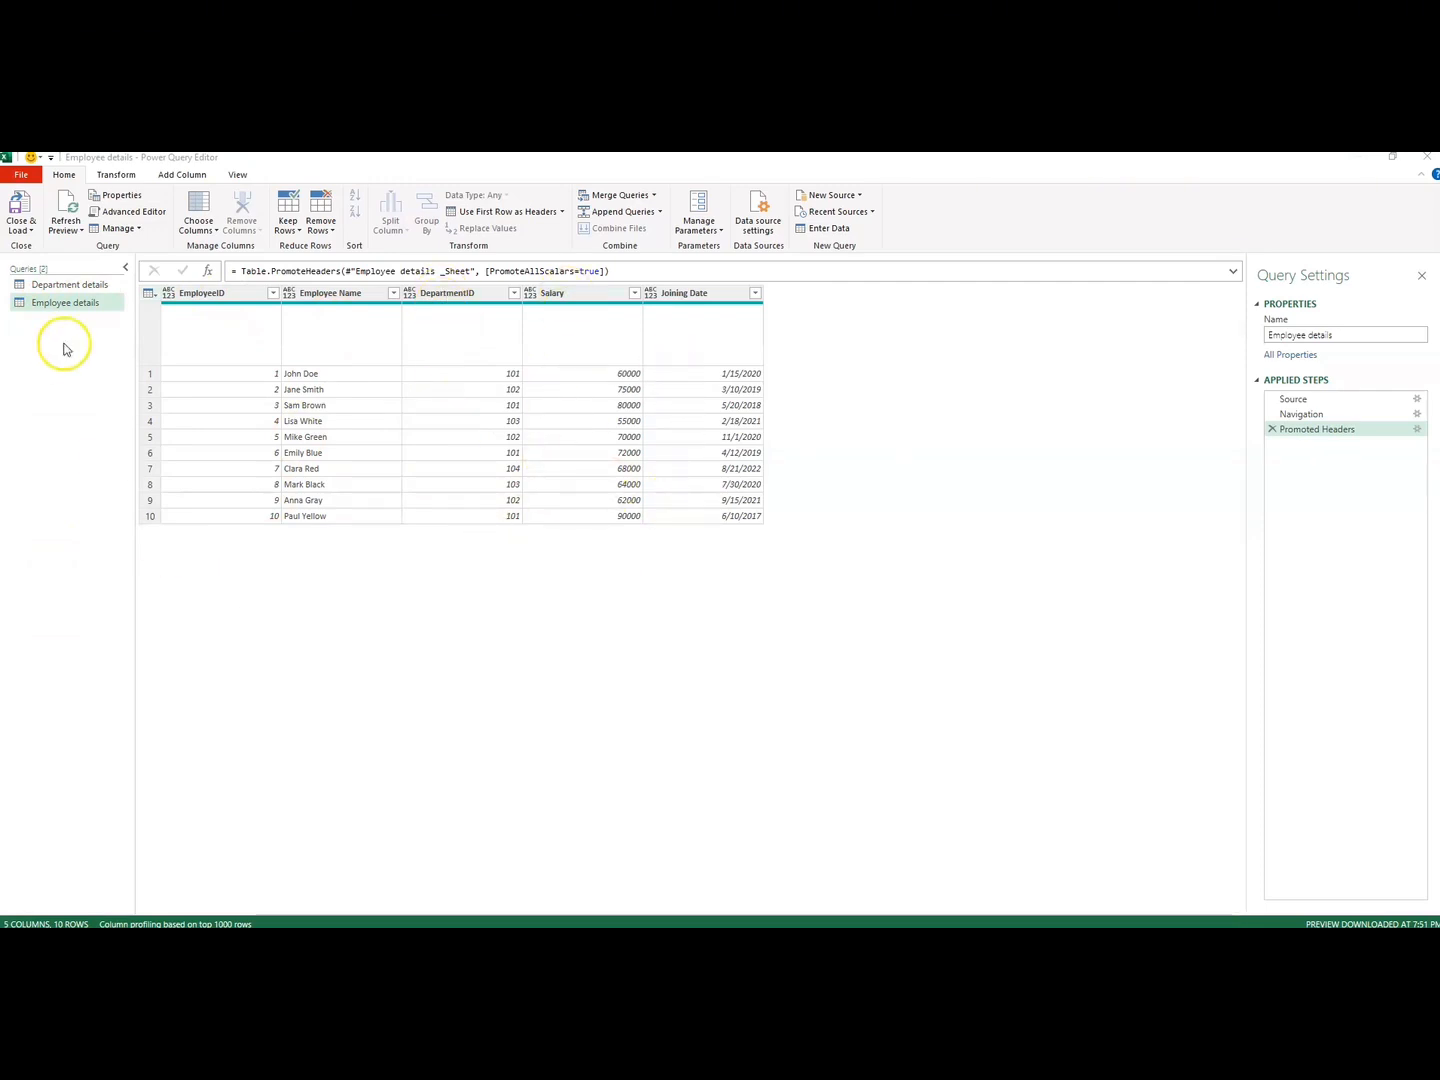
# Compare the columns of the Department details and Employee details queries, looking for the DepartmentID column they share.
pyautogui.click(44, 287)
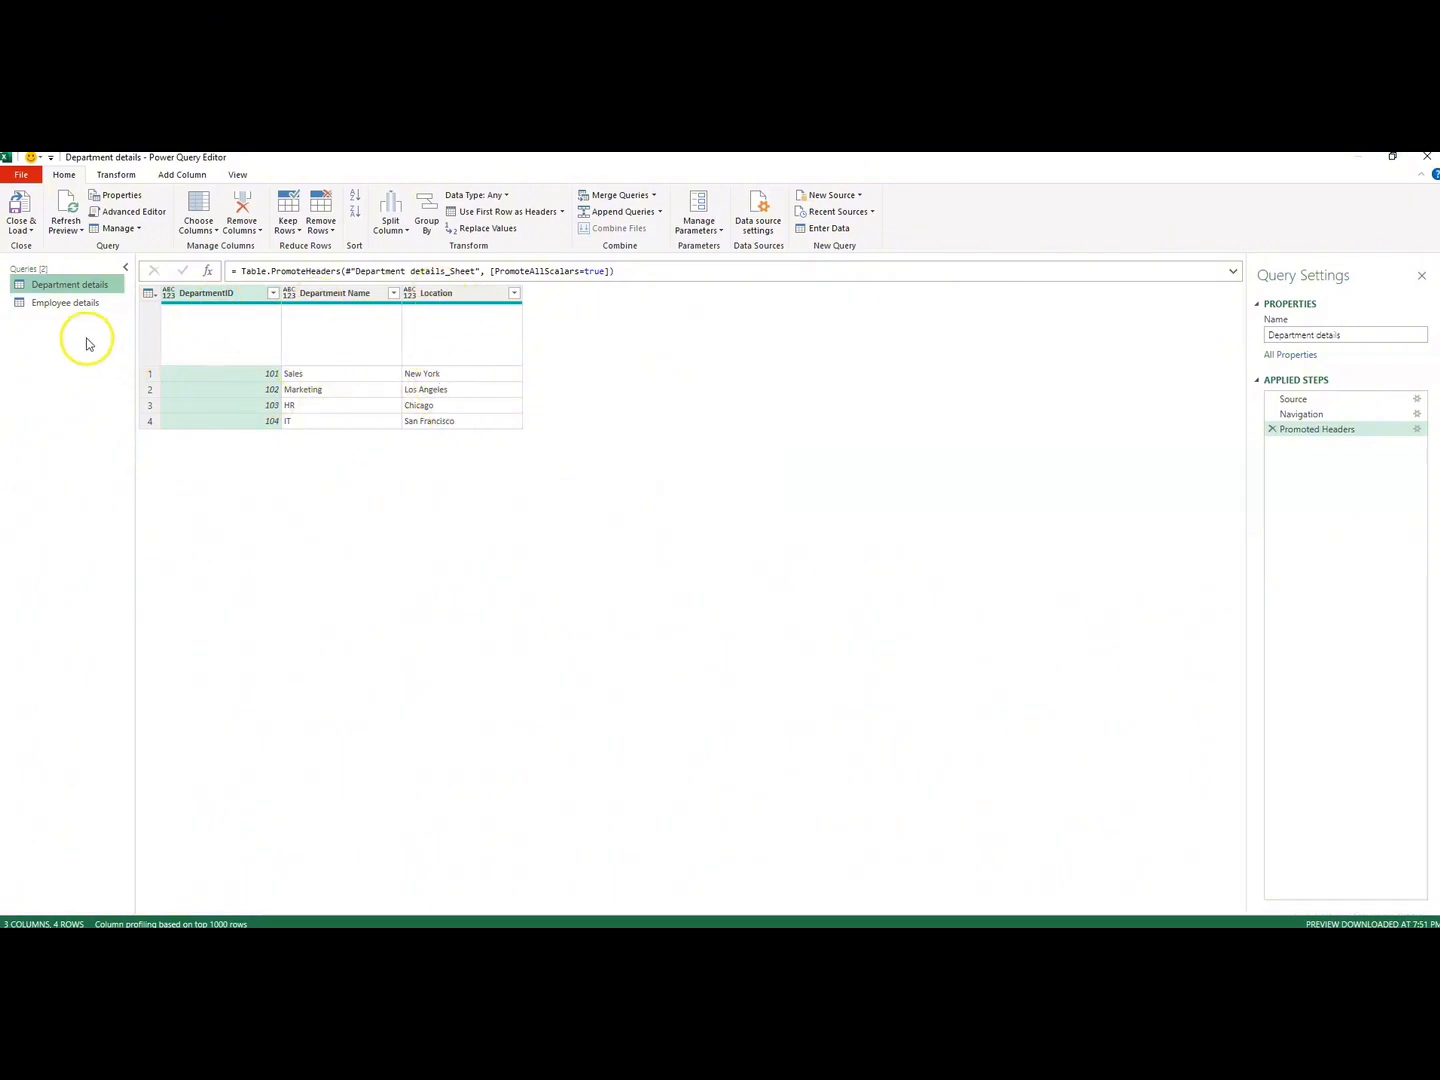
pyautogui.click(65, 303)
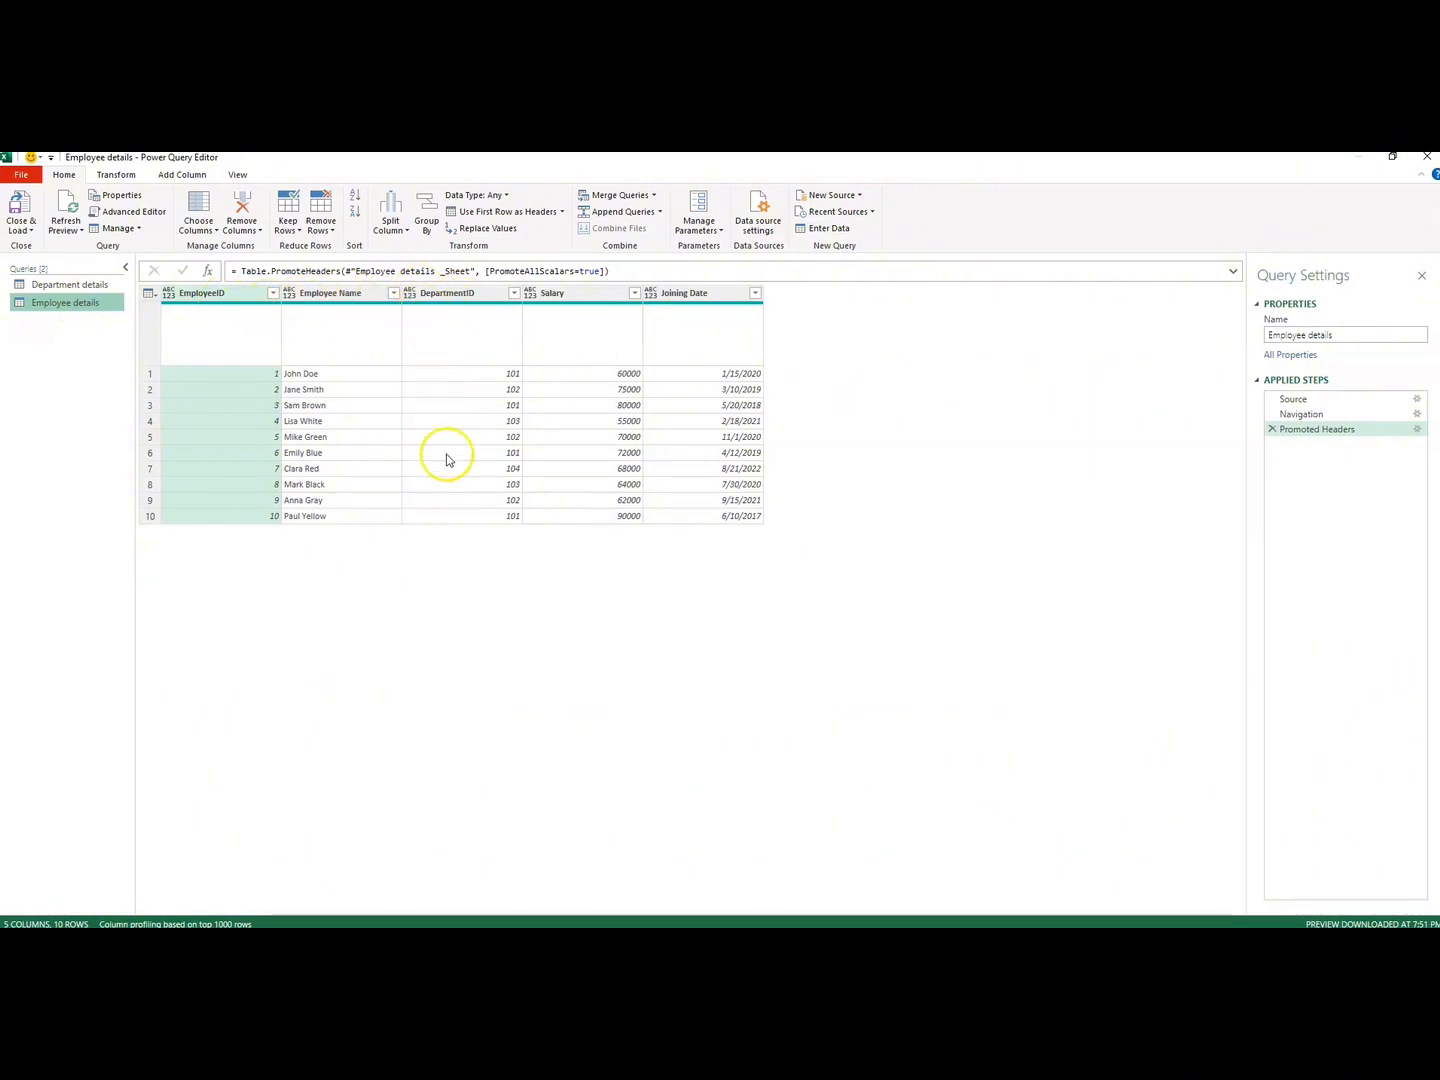
pyautogui.click(75, 288)
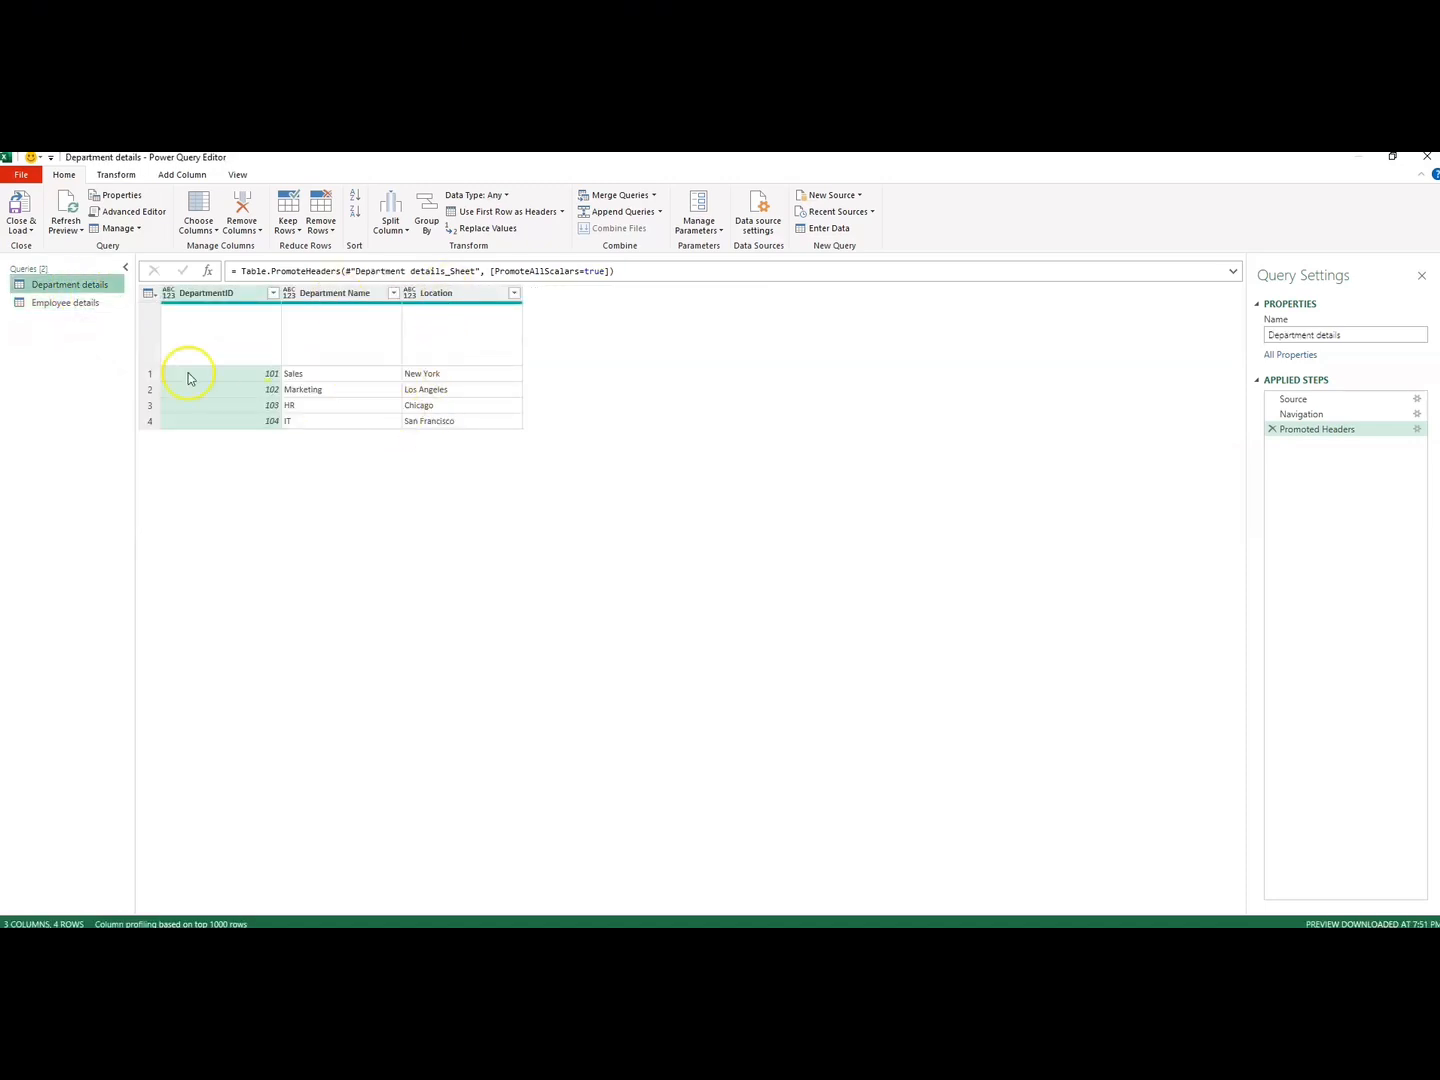
pyautogui.click(72, 303)
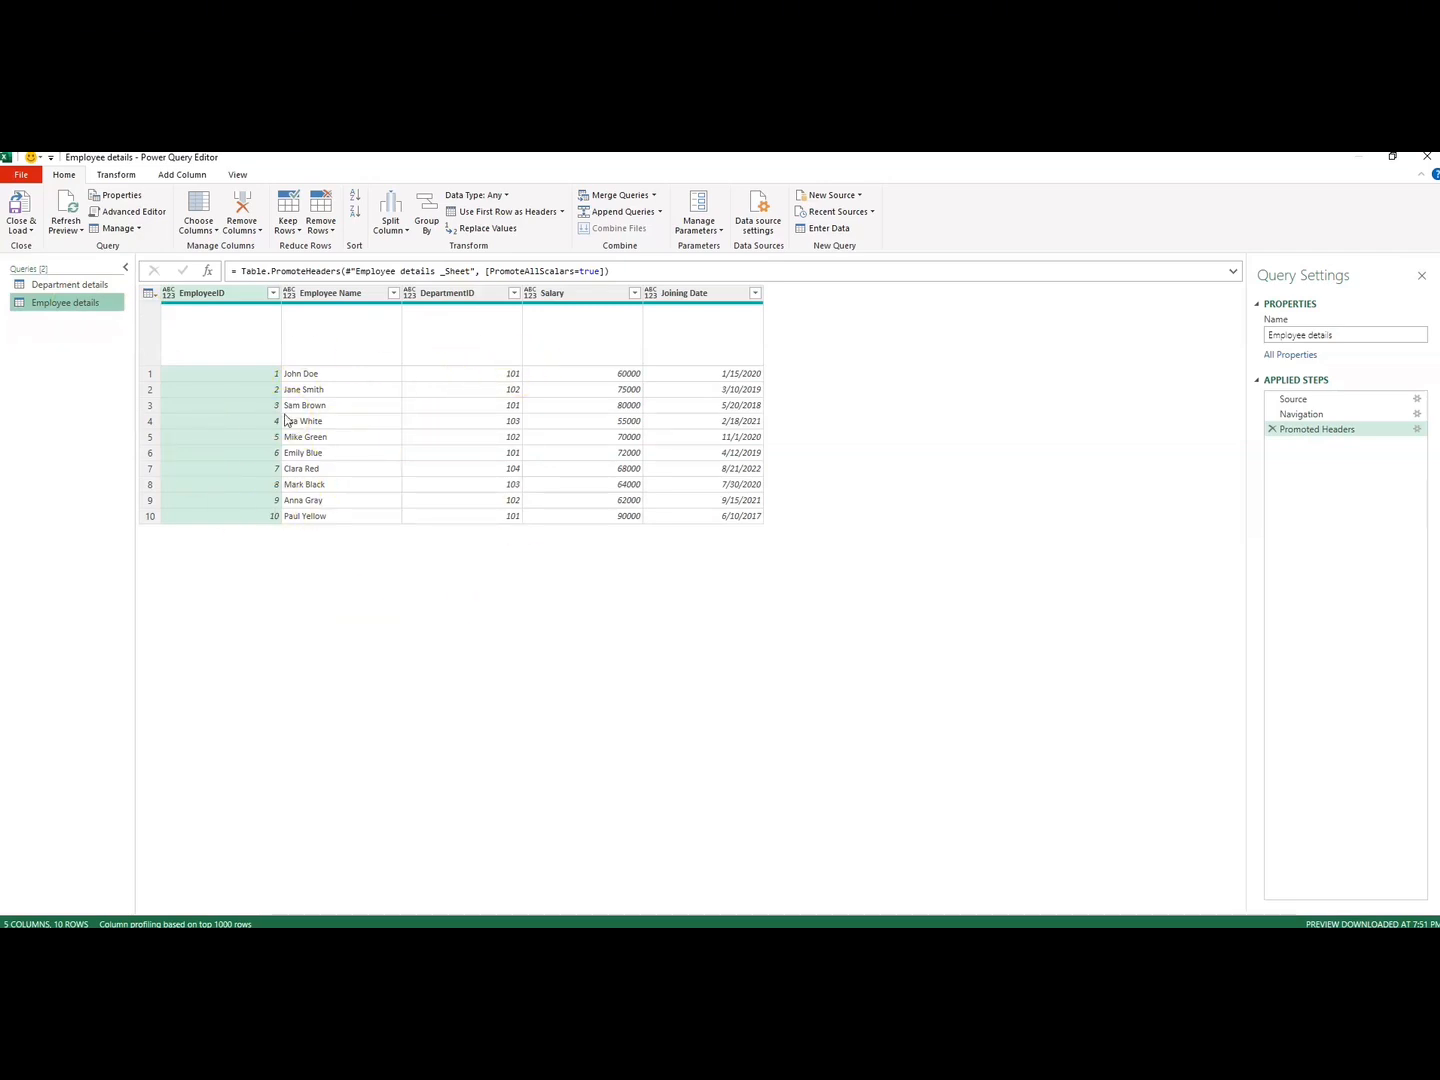
pyautogui.click(53, 285)
pyautogui.click(60, 305)
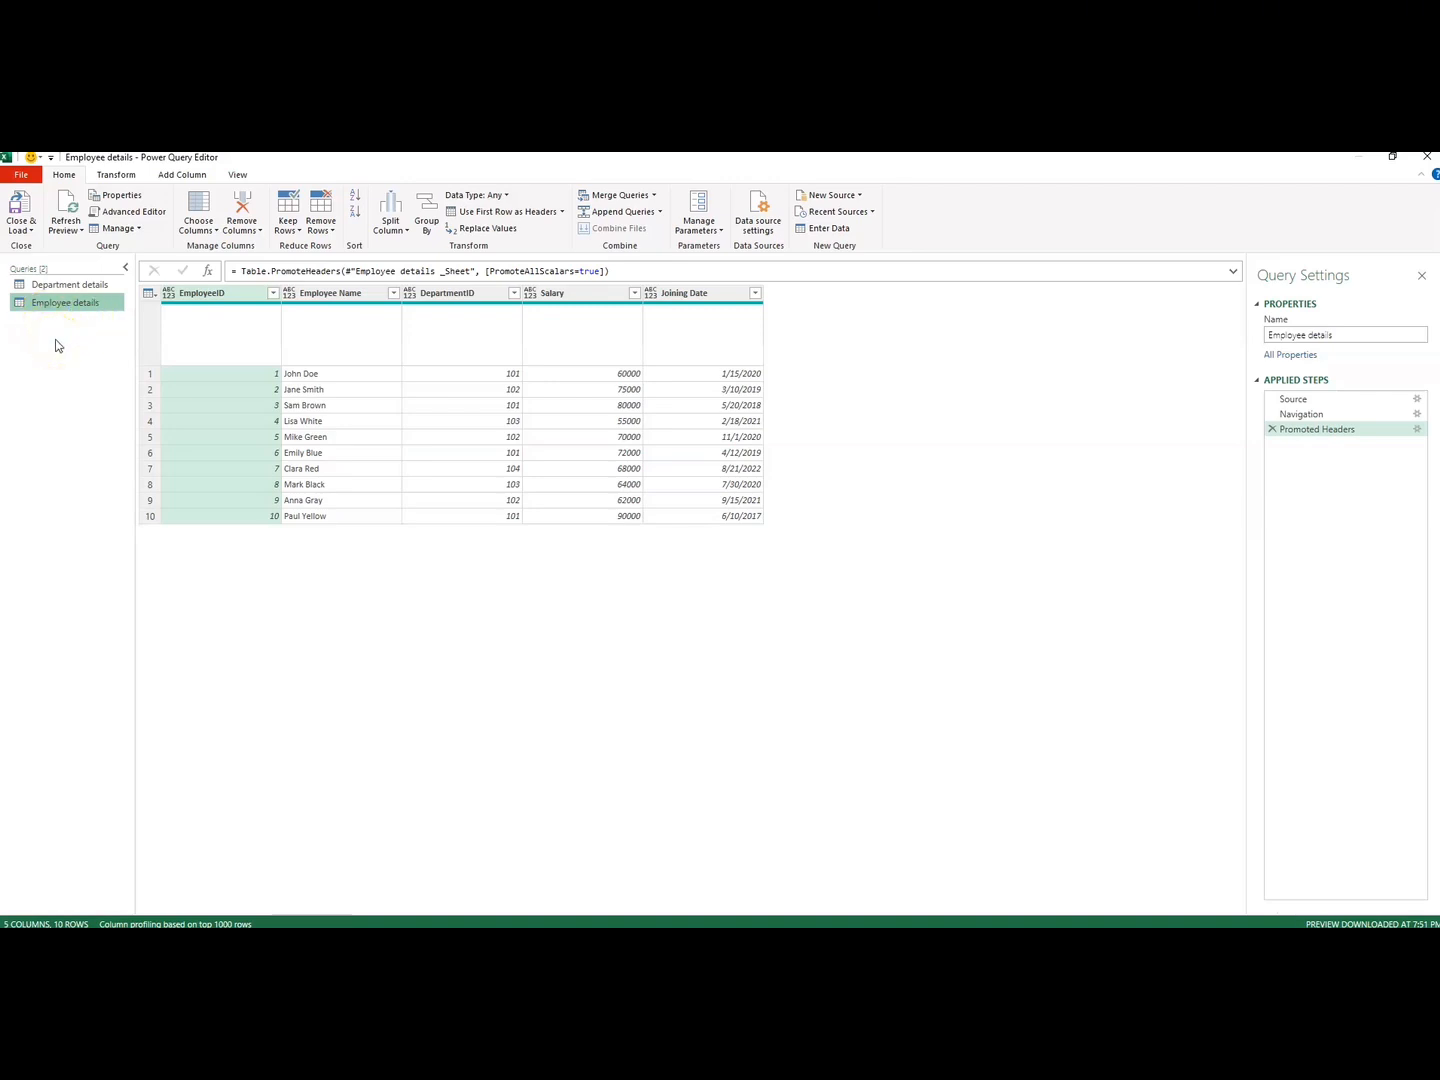
pyautogui.click(424, 303)
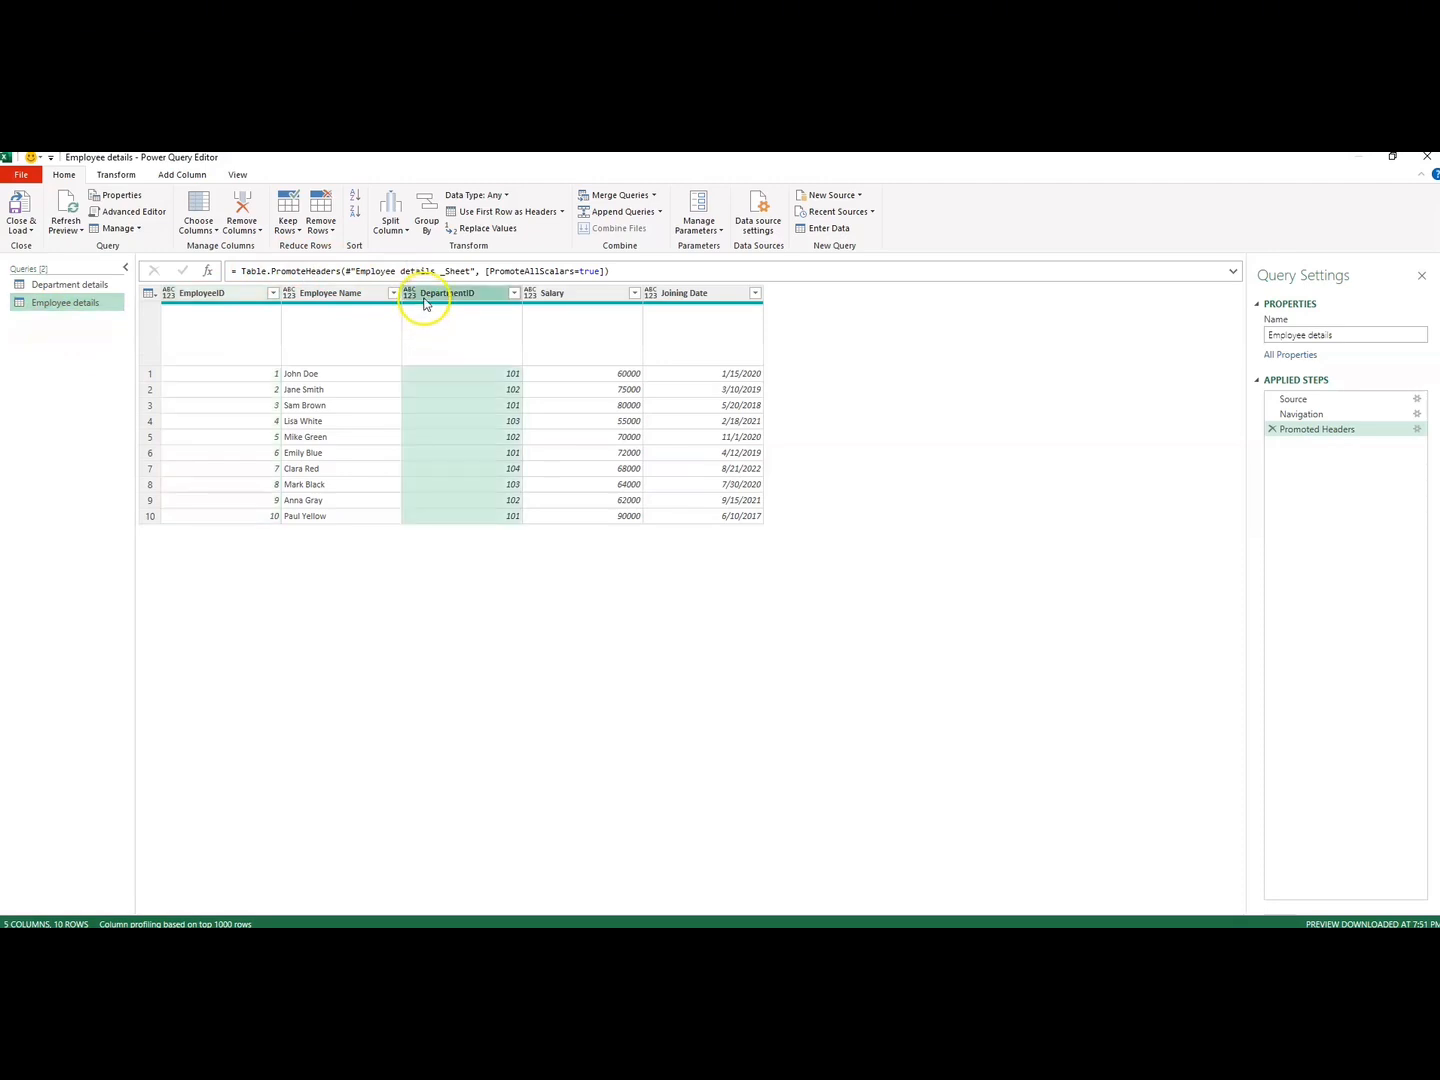
pyautogui.click(90, 288)
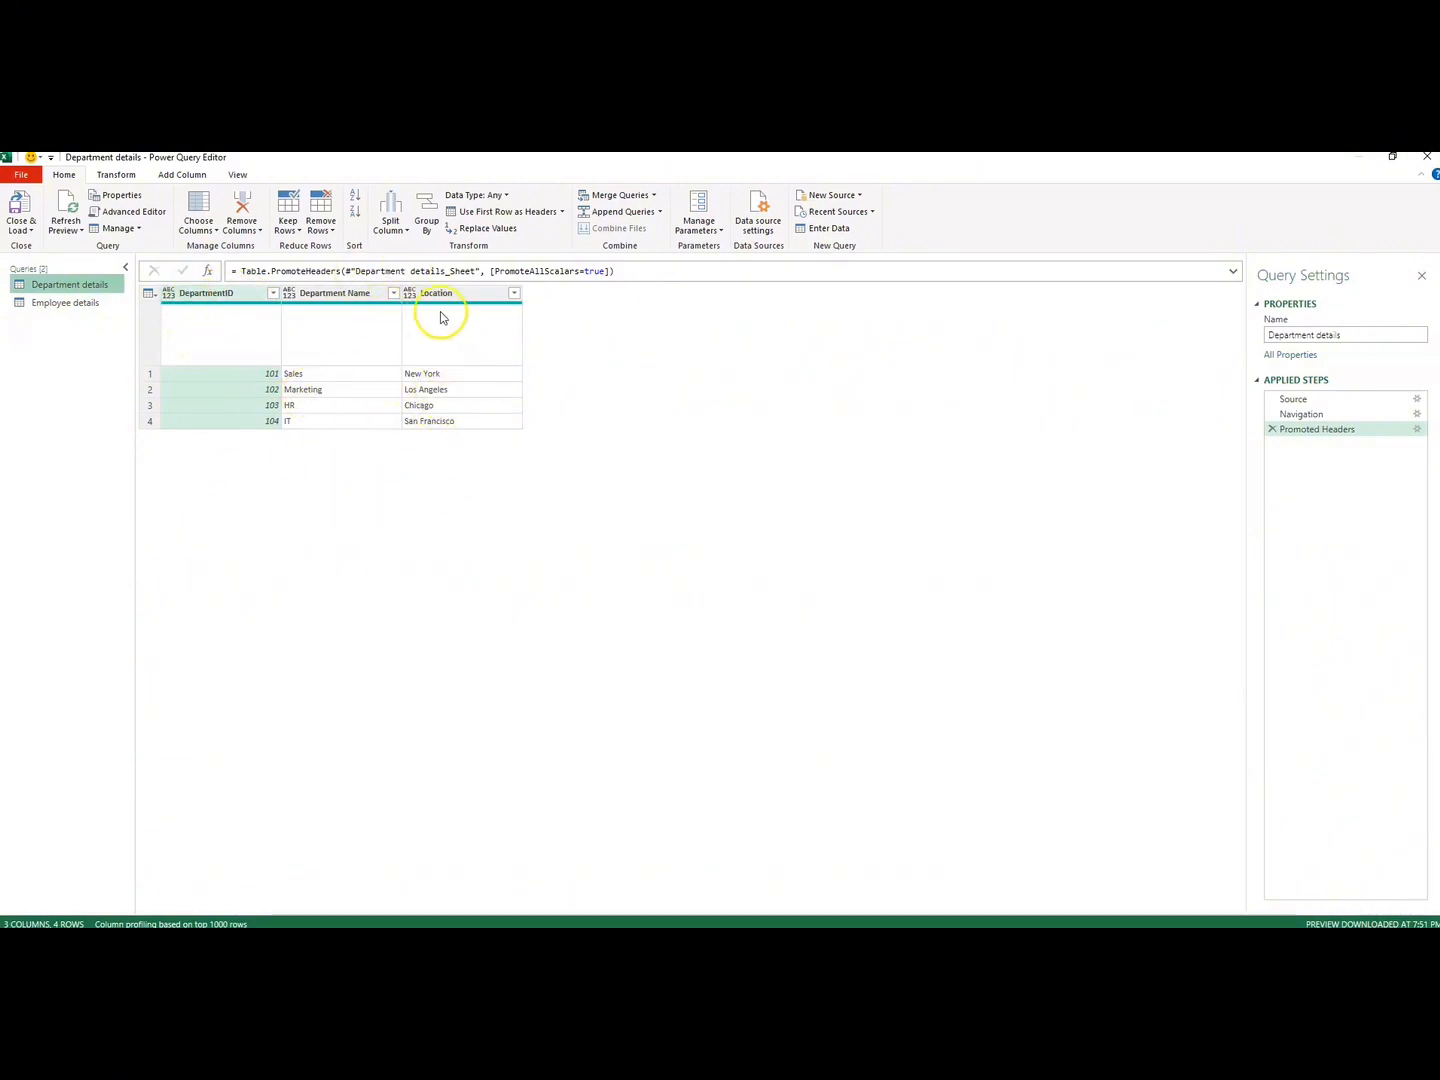
pyautogui.click(78, 303)
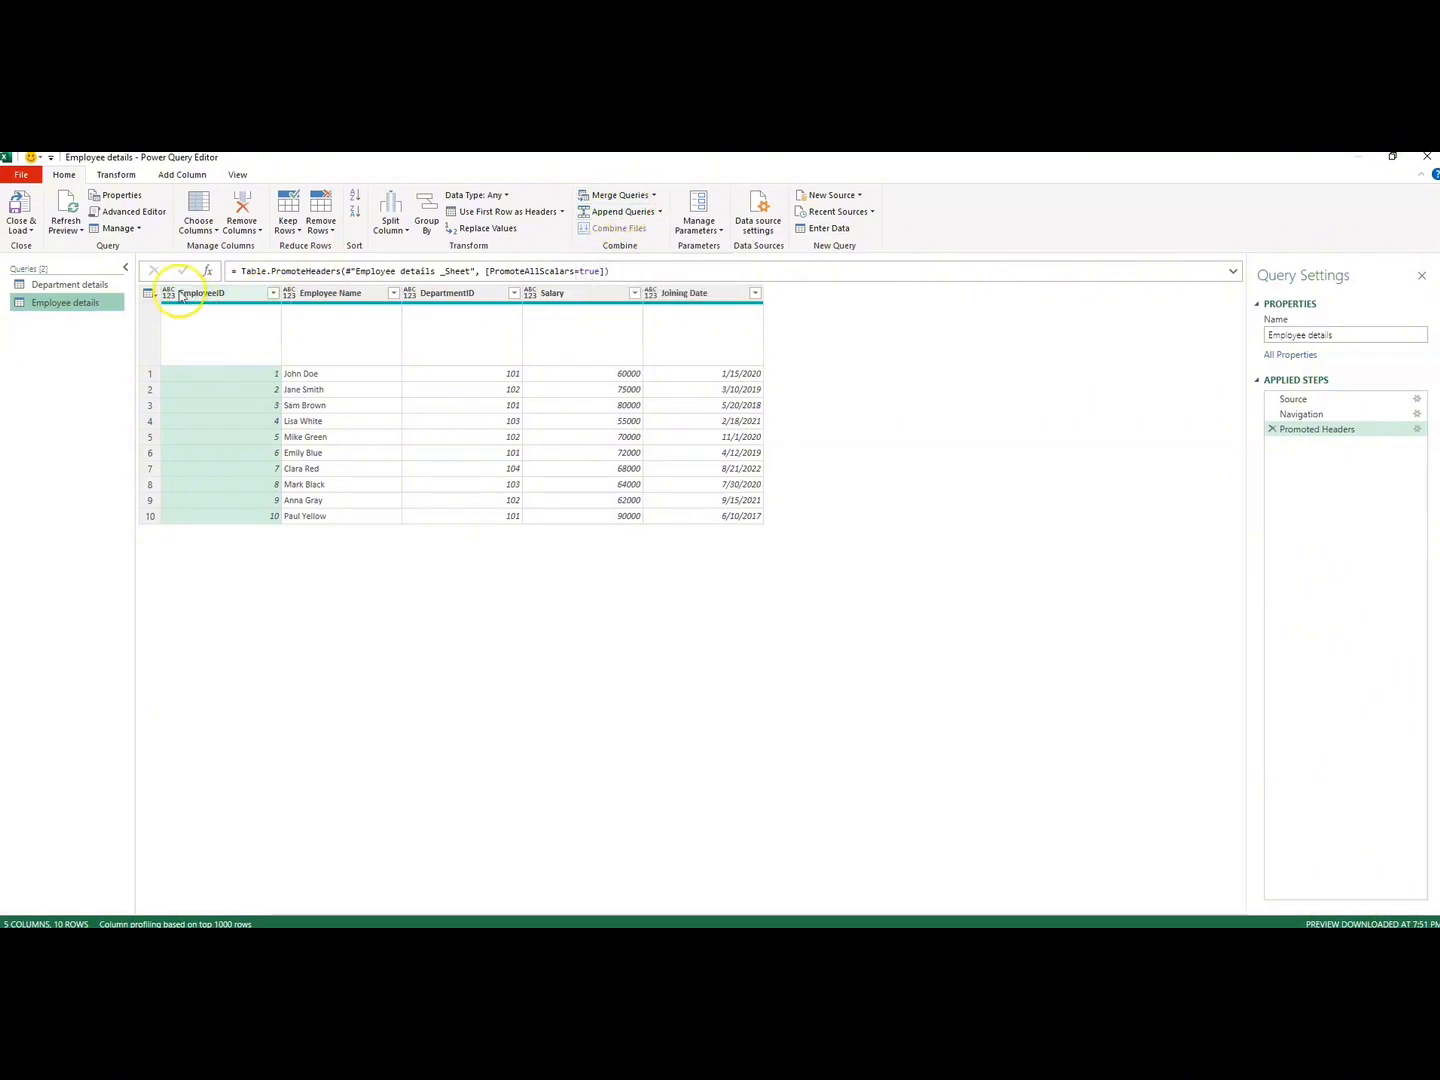
pyautogui.click(150, 293)
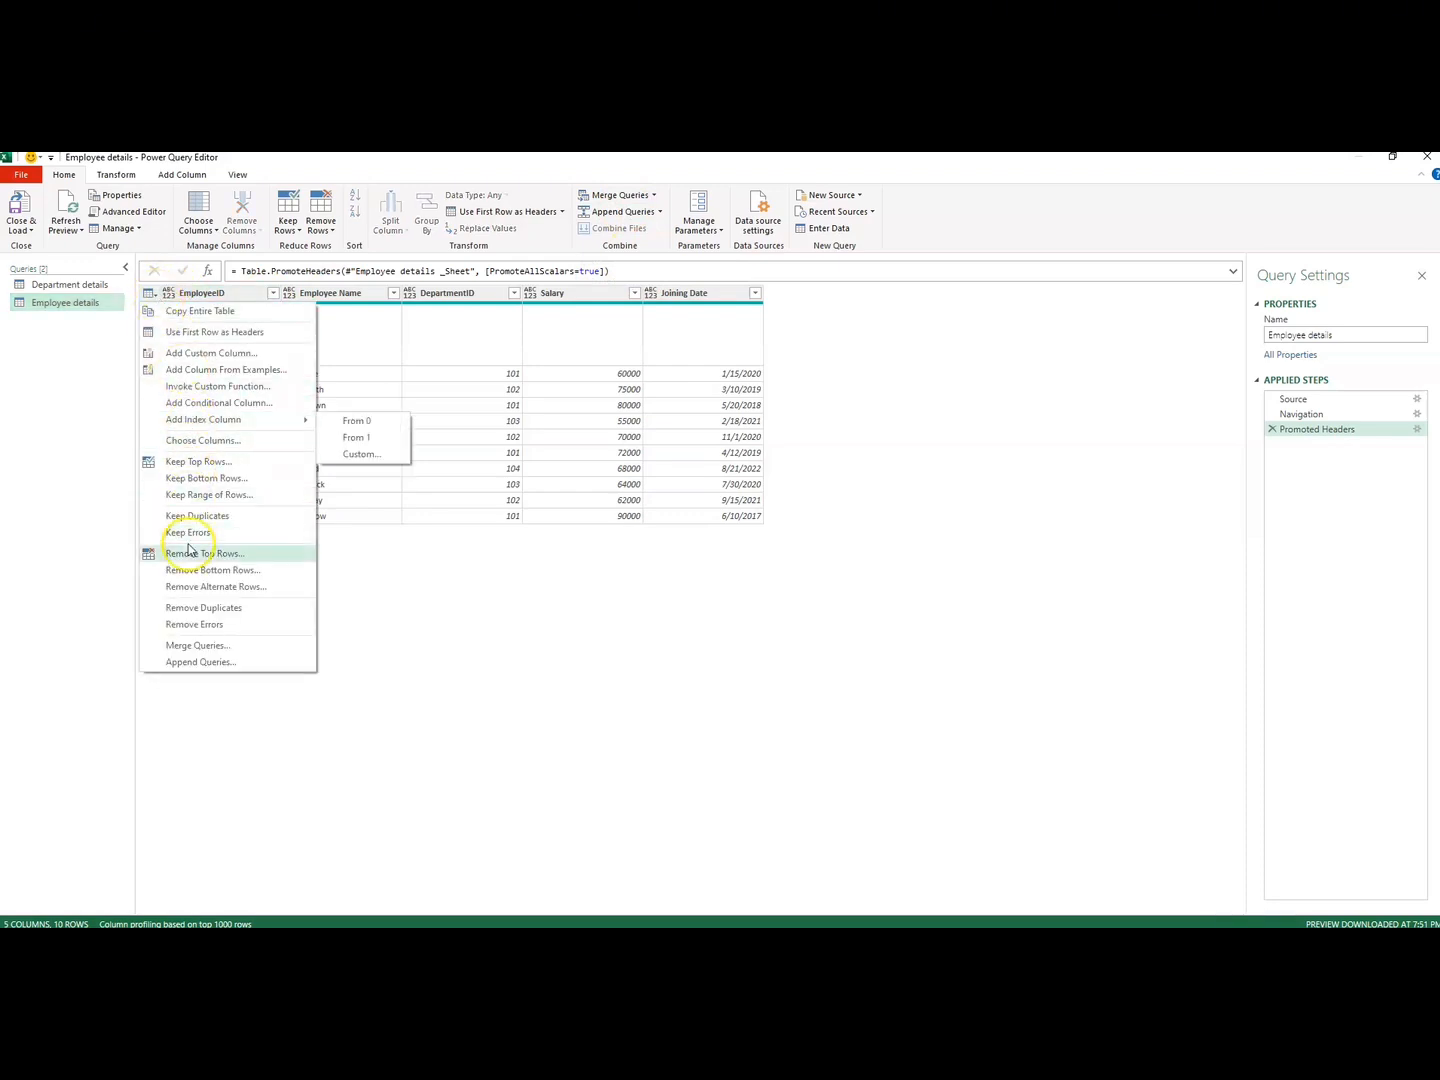
pyautogui.click(432, 610)
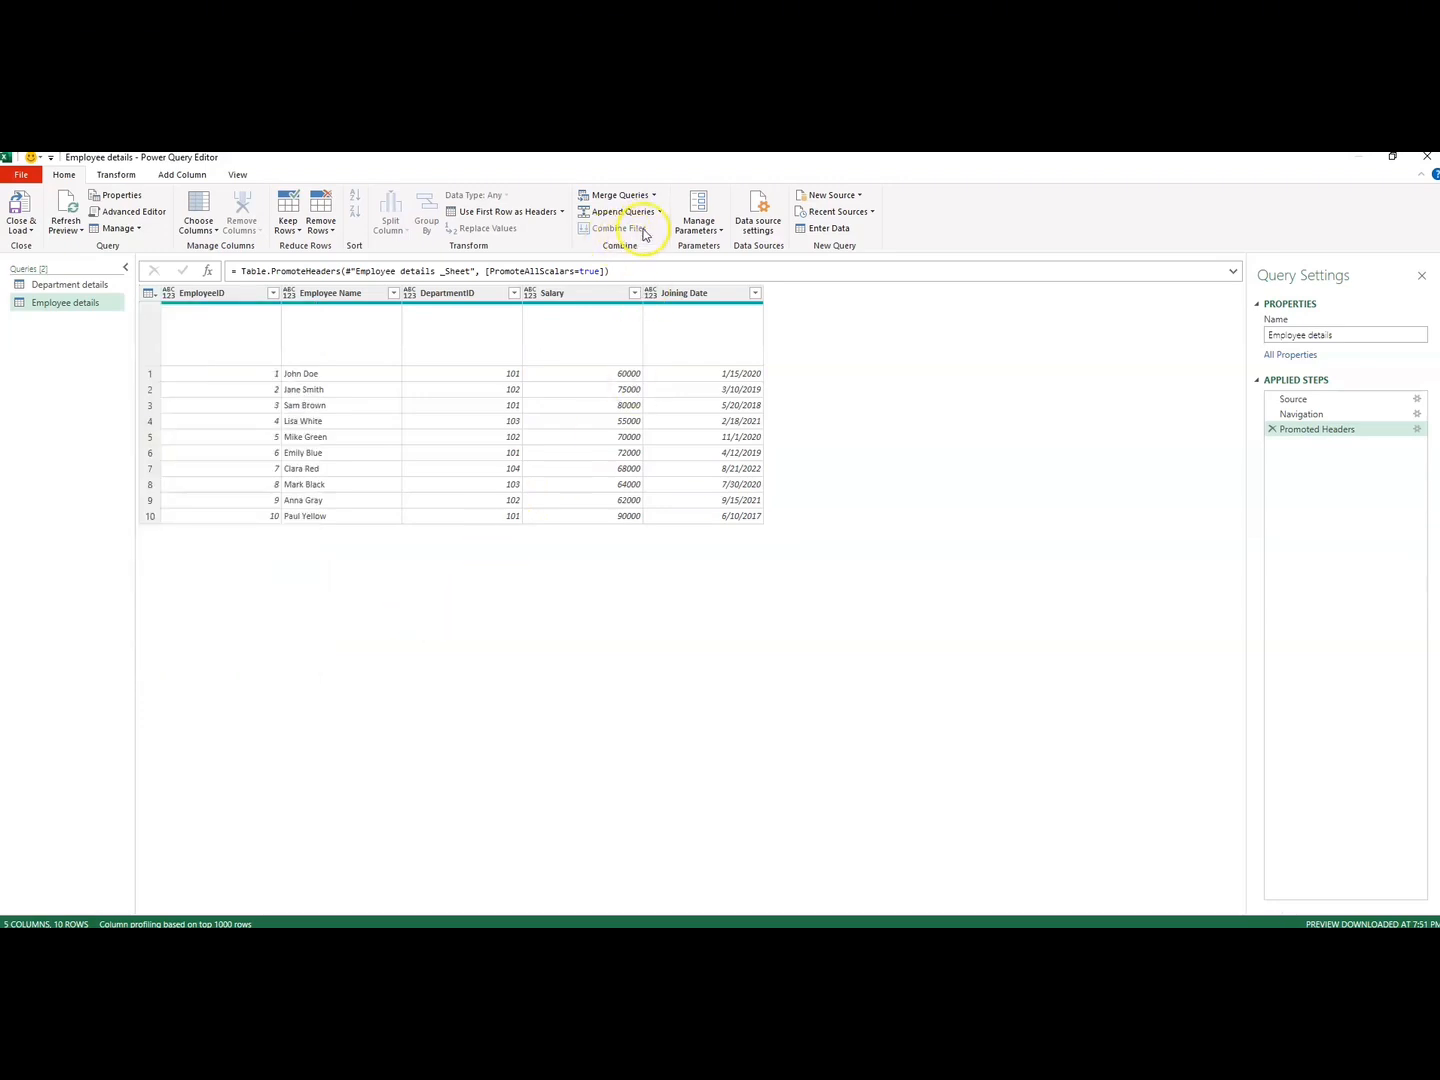
# Start merging queries as new, with Employee details as the first table and Department details as the second.
pyautogui.click(655, 196)
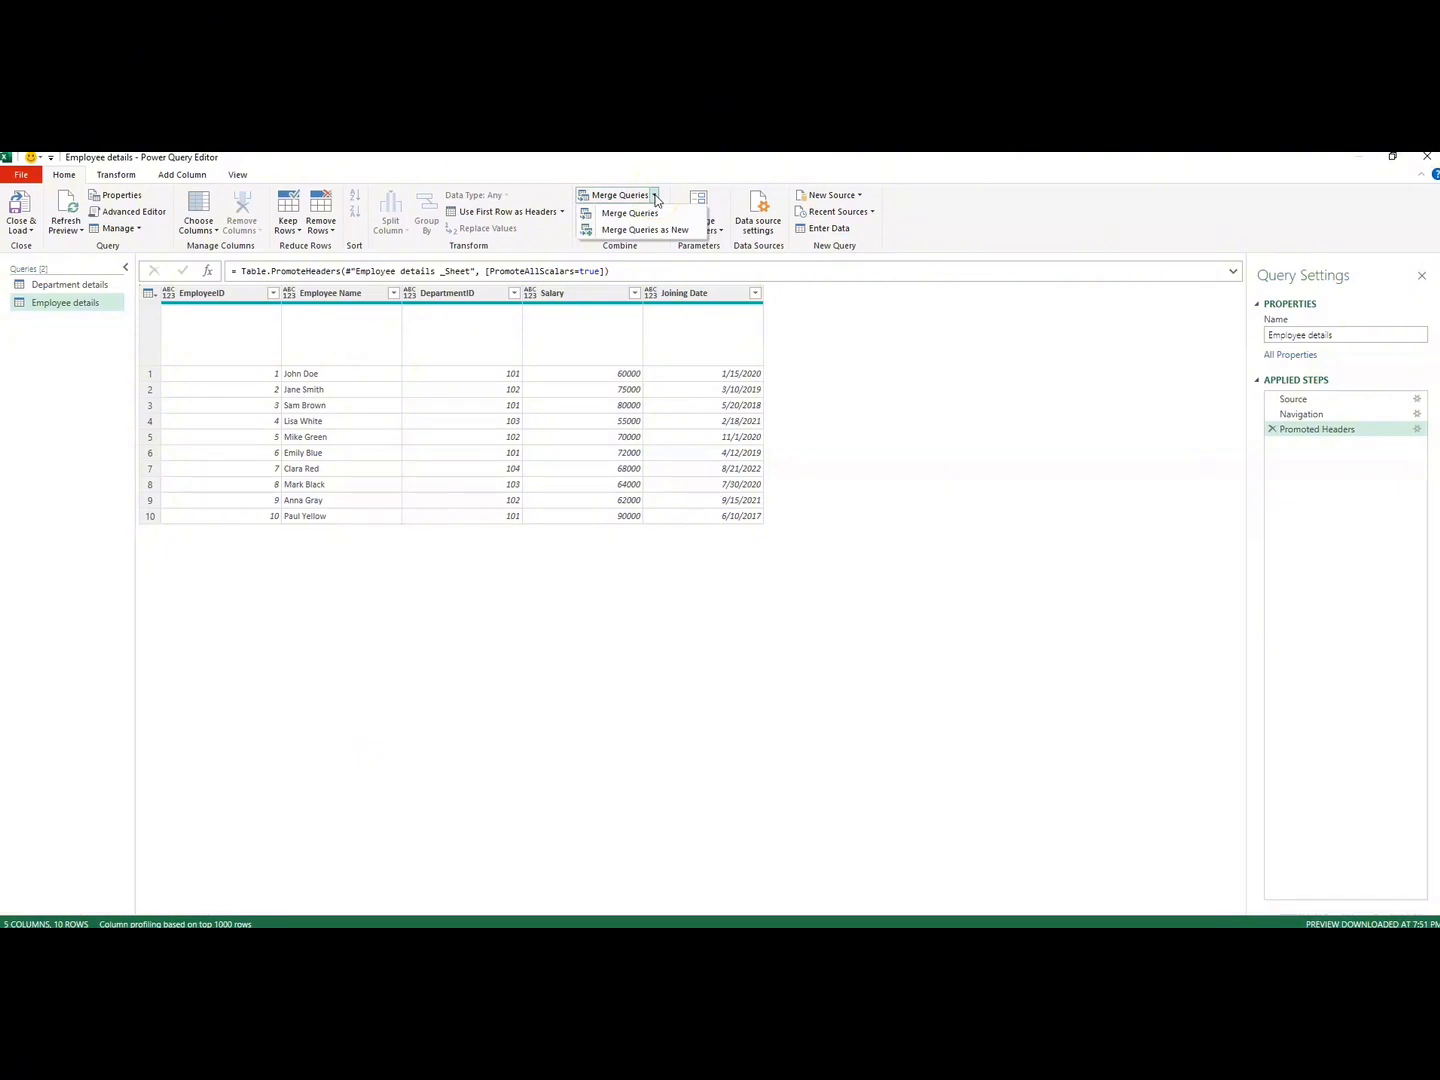
pyautogui.click(640, 216)
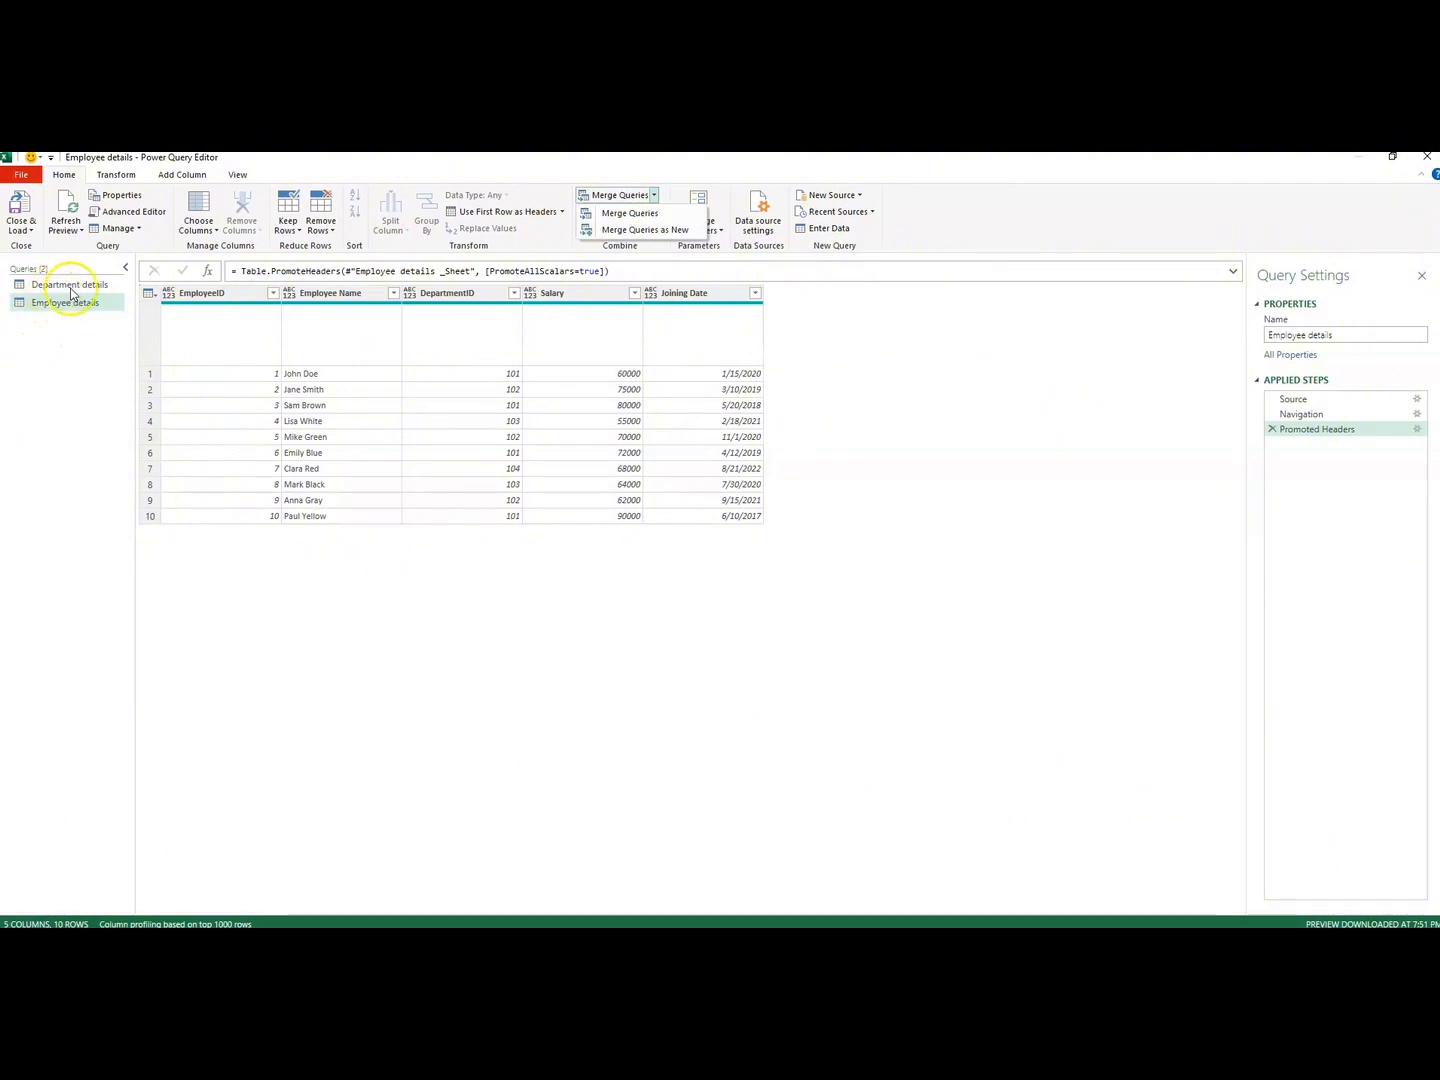
pyautogui.click(643, 230)
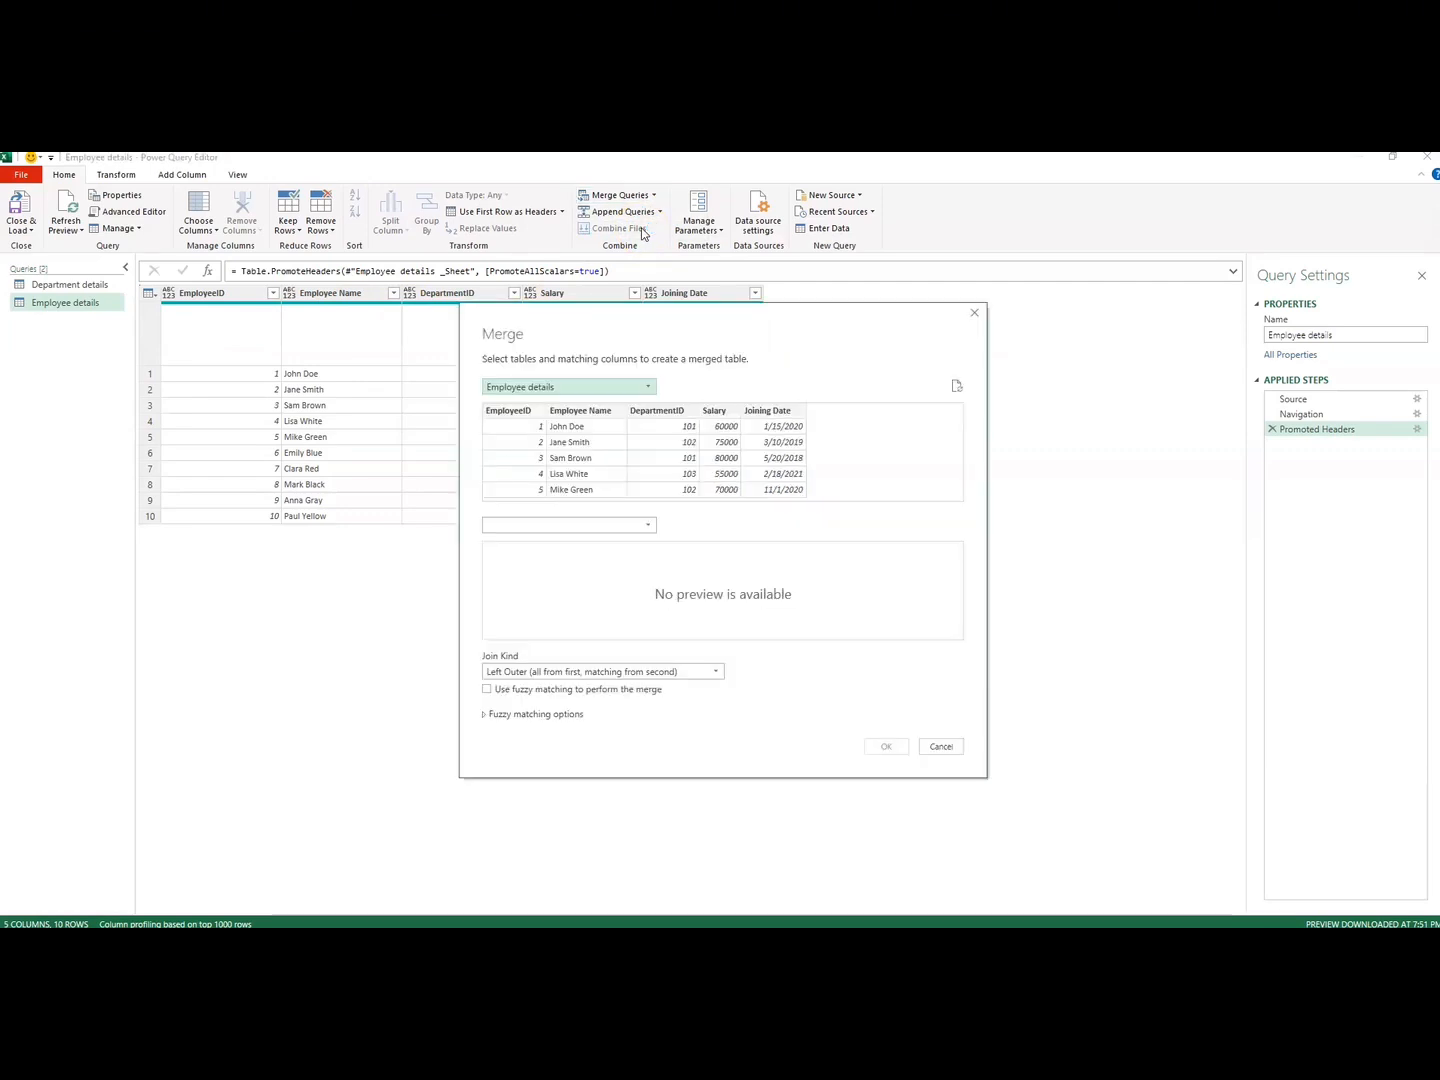
pyautogui.moveTo(643, 312); pyautogui.dragTo(498, 225)
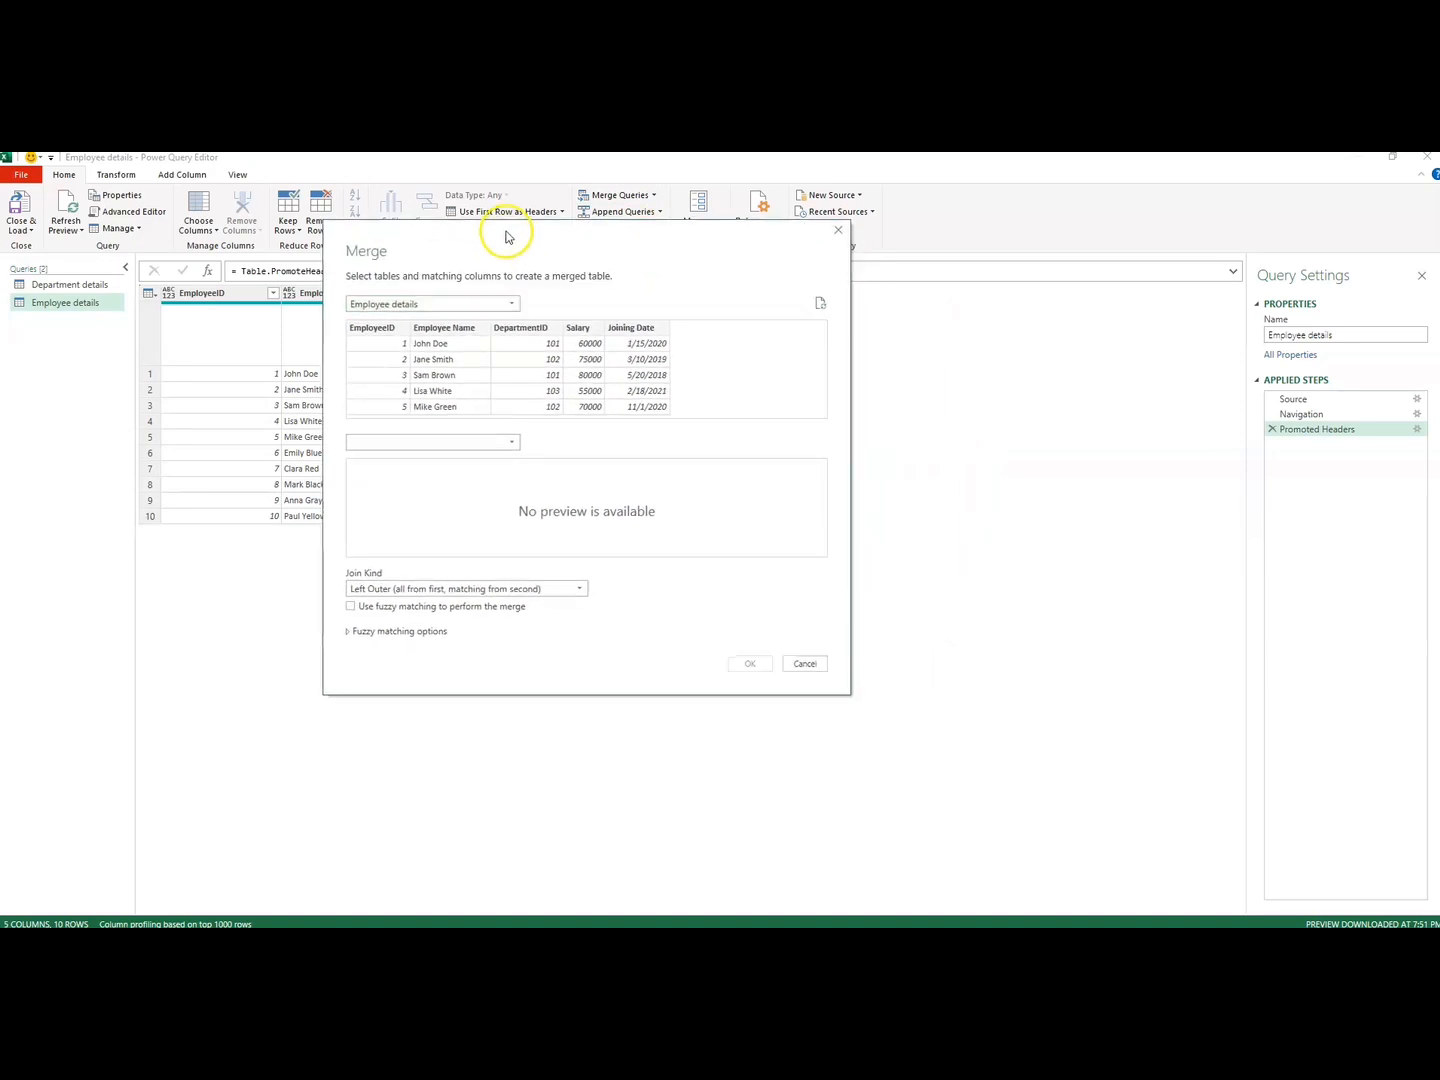
pyautogui.click(383, 305)
pyautogui.click(384, 335)
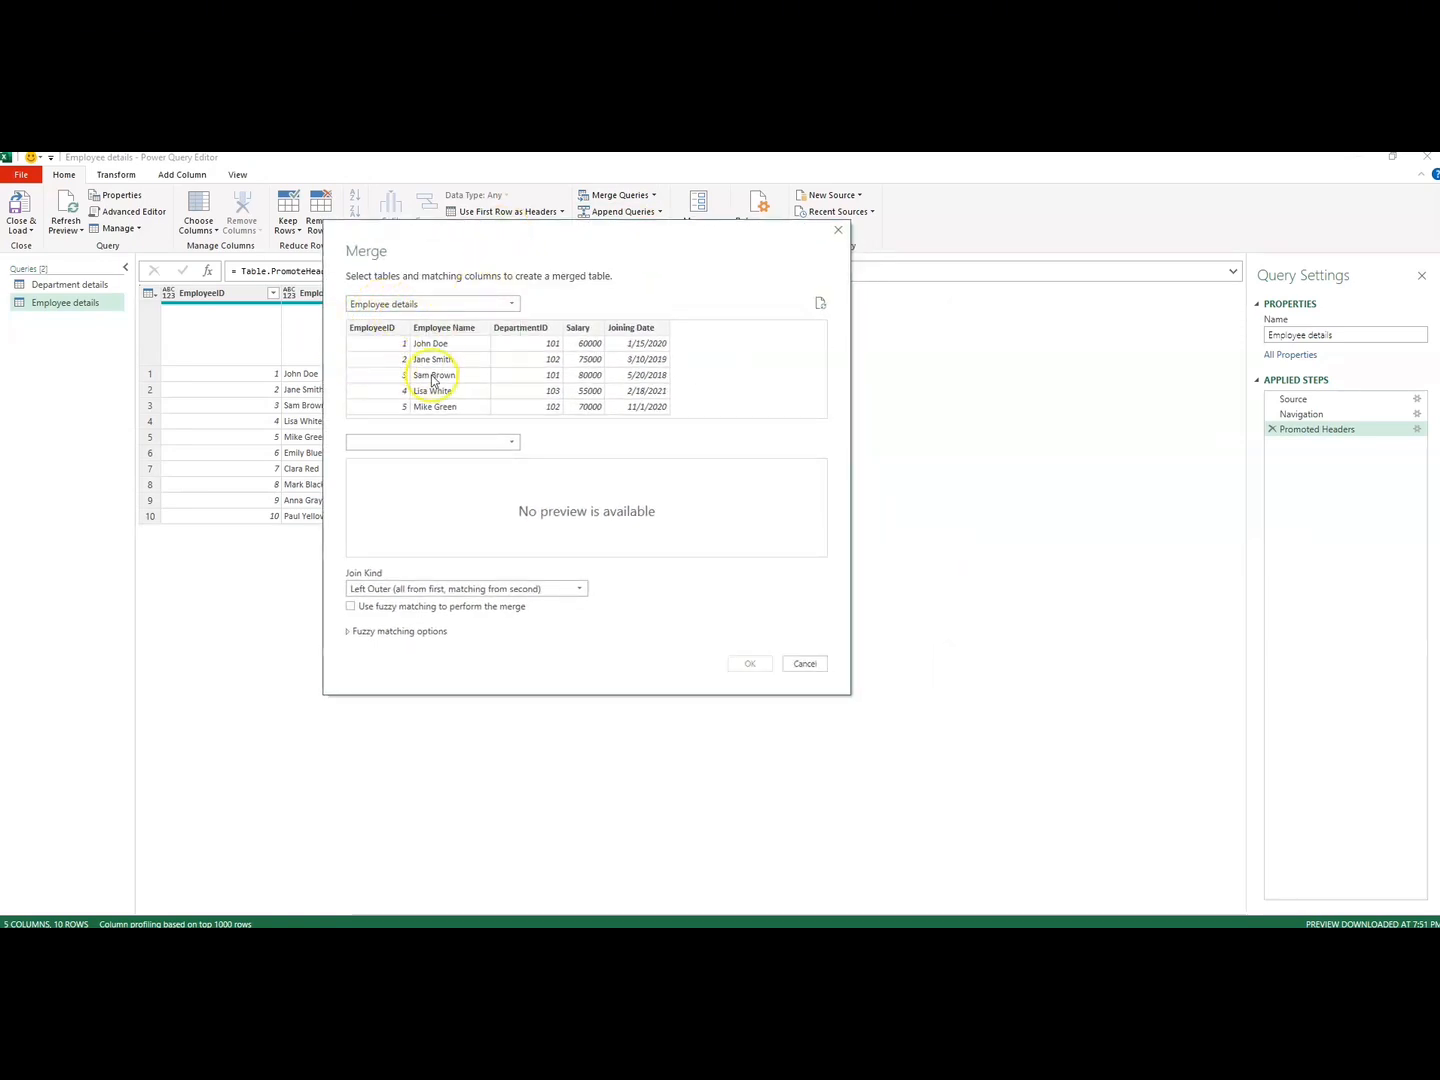
pyautogui.click(473, 446)
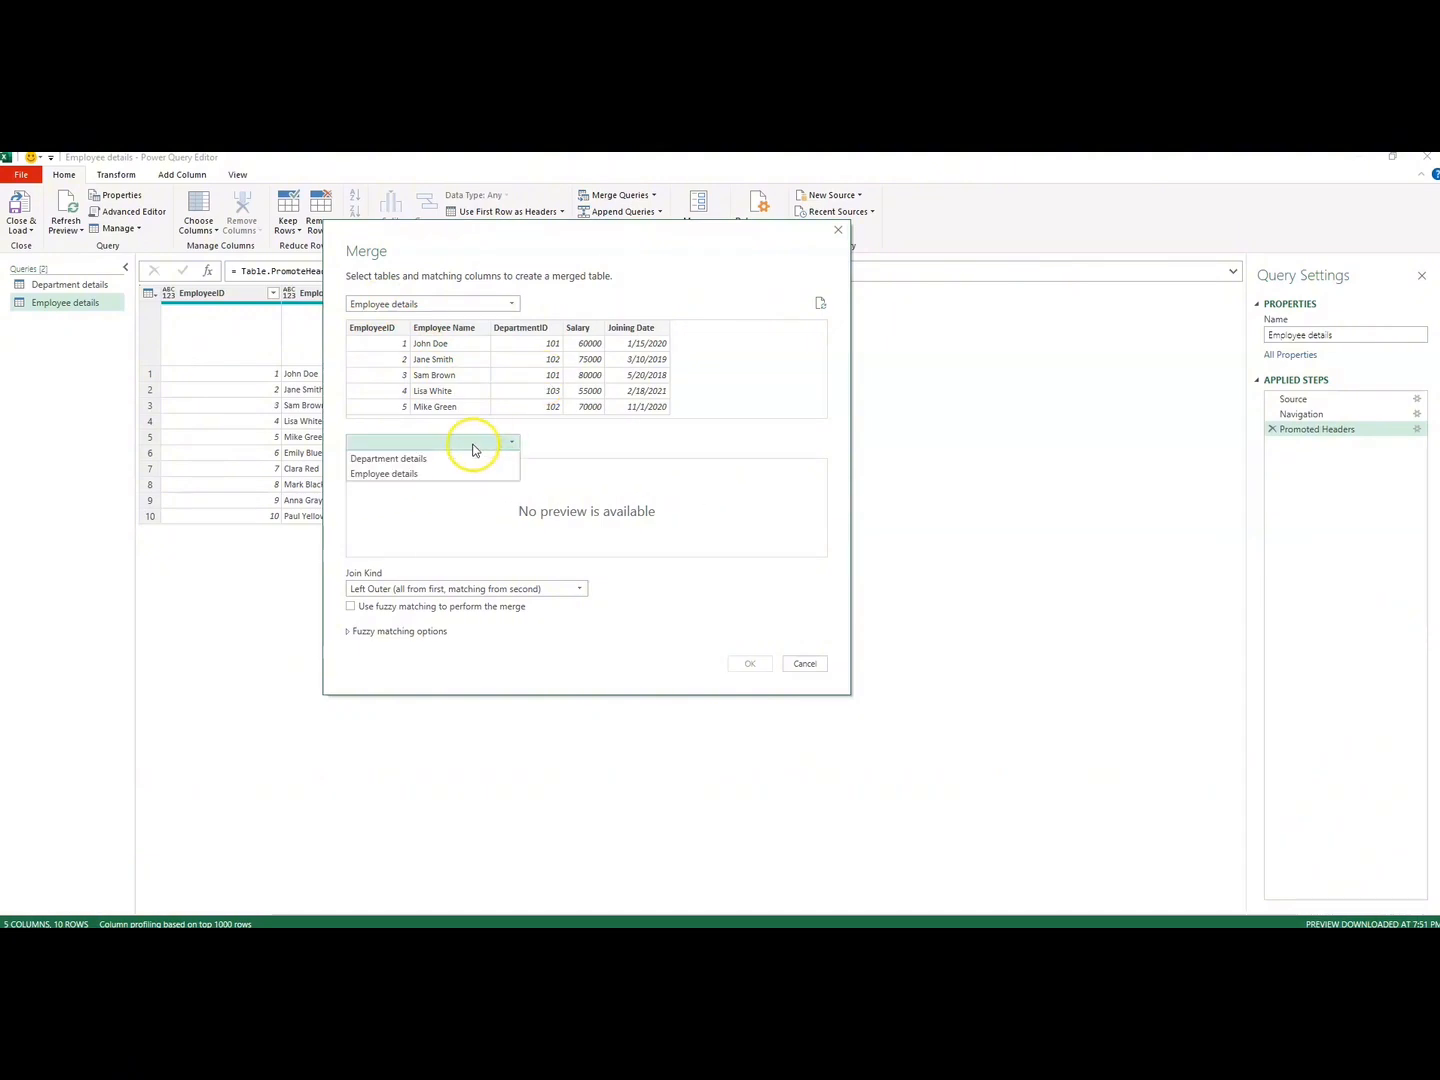
pyautogui.click(420, 460)
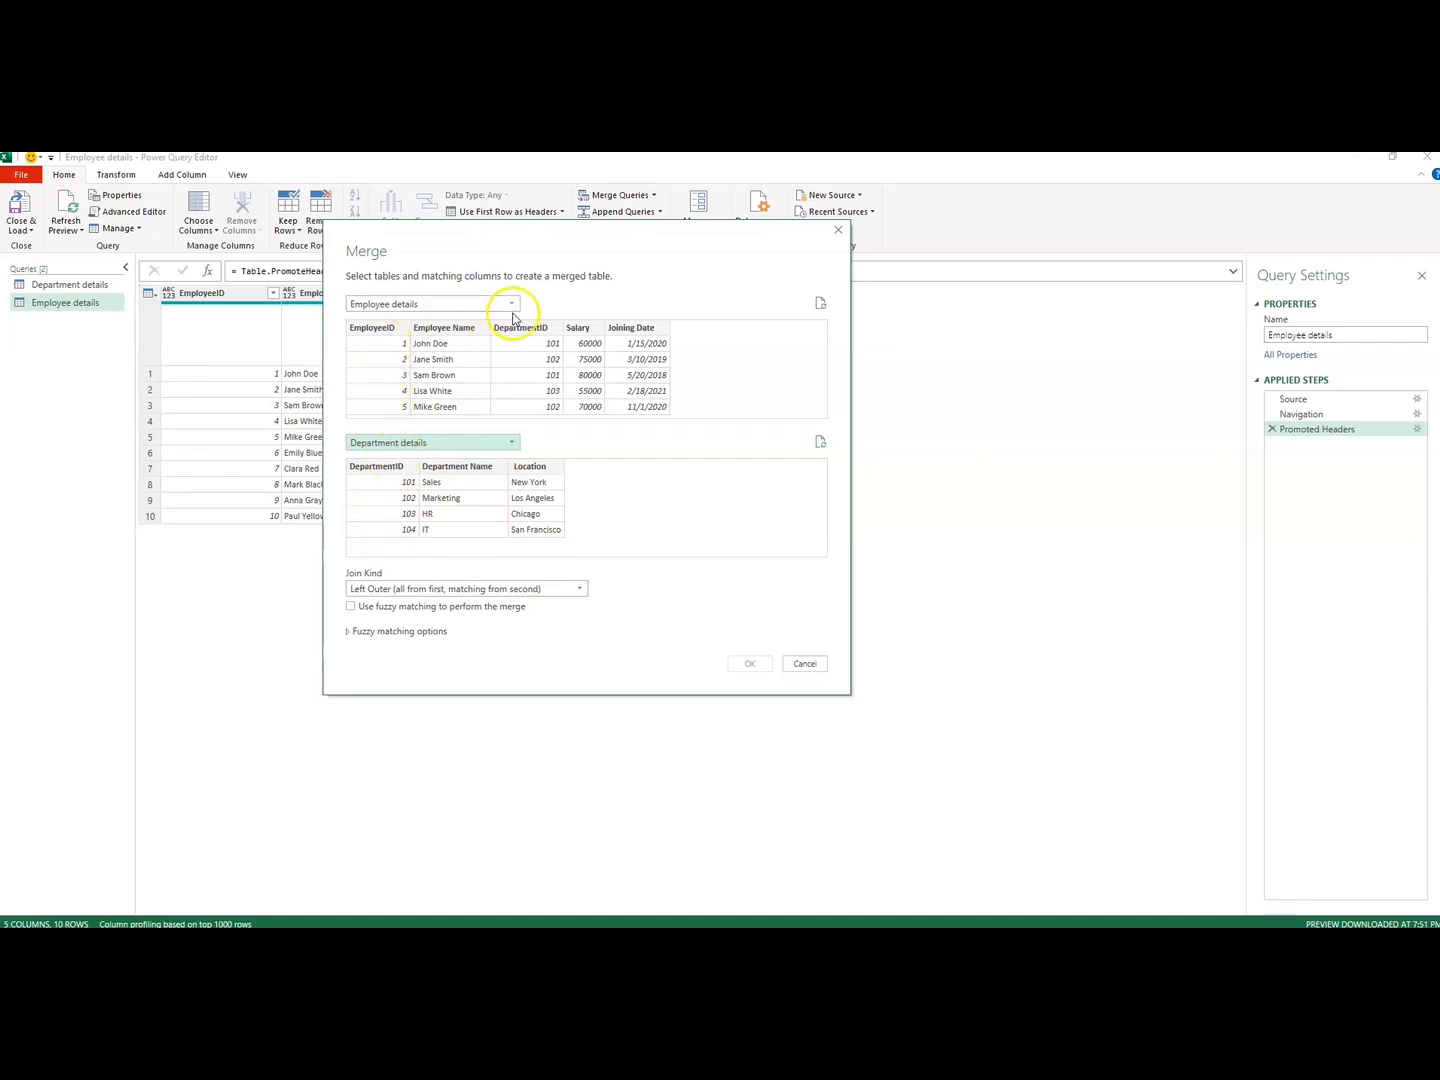
# Match both tables on their DepartmentID columns, using the Left Outer join kind.
pyautogui.click(512, 330)
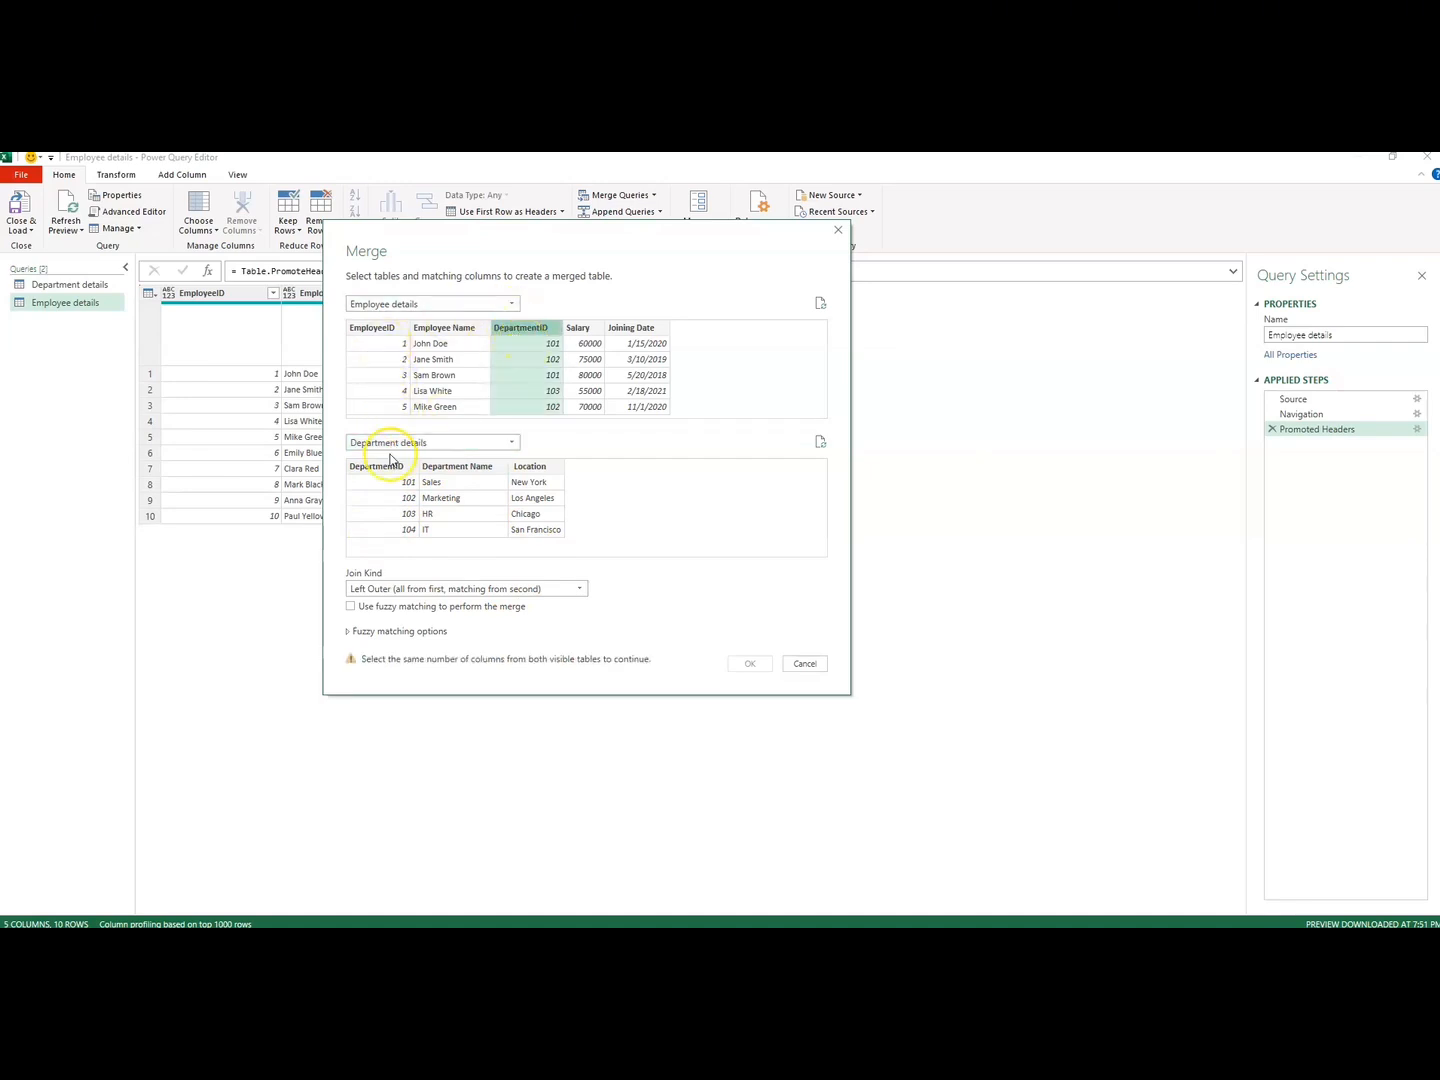
pyautogui.click(373, 472)
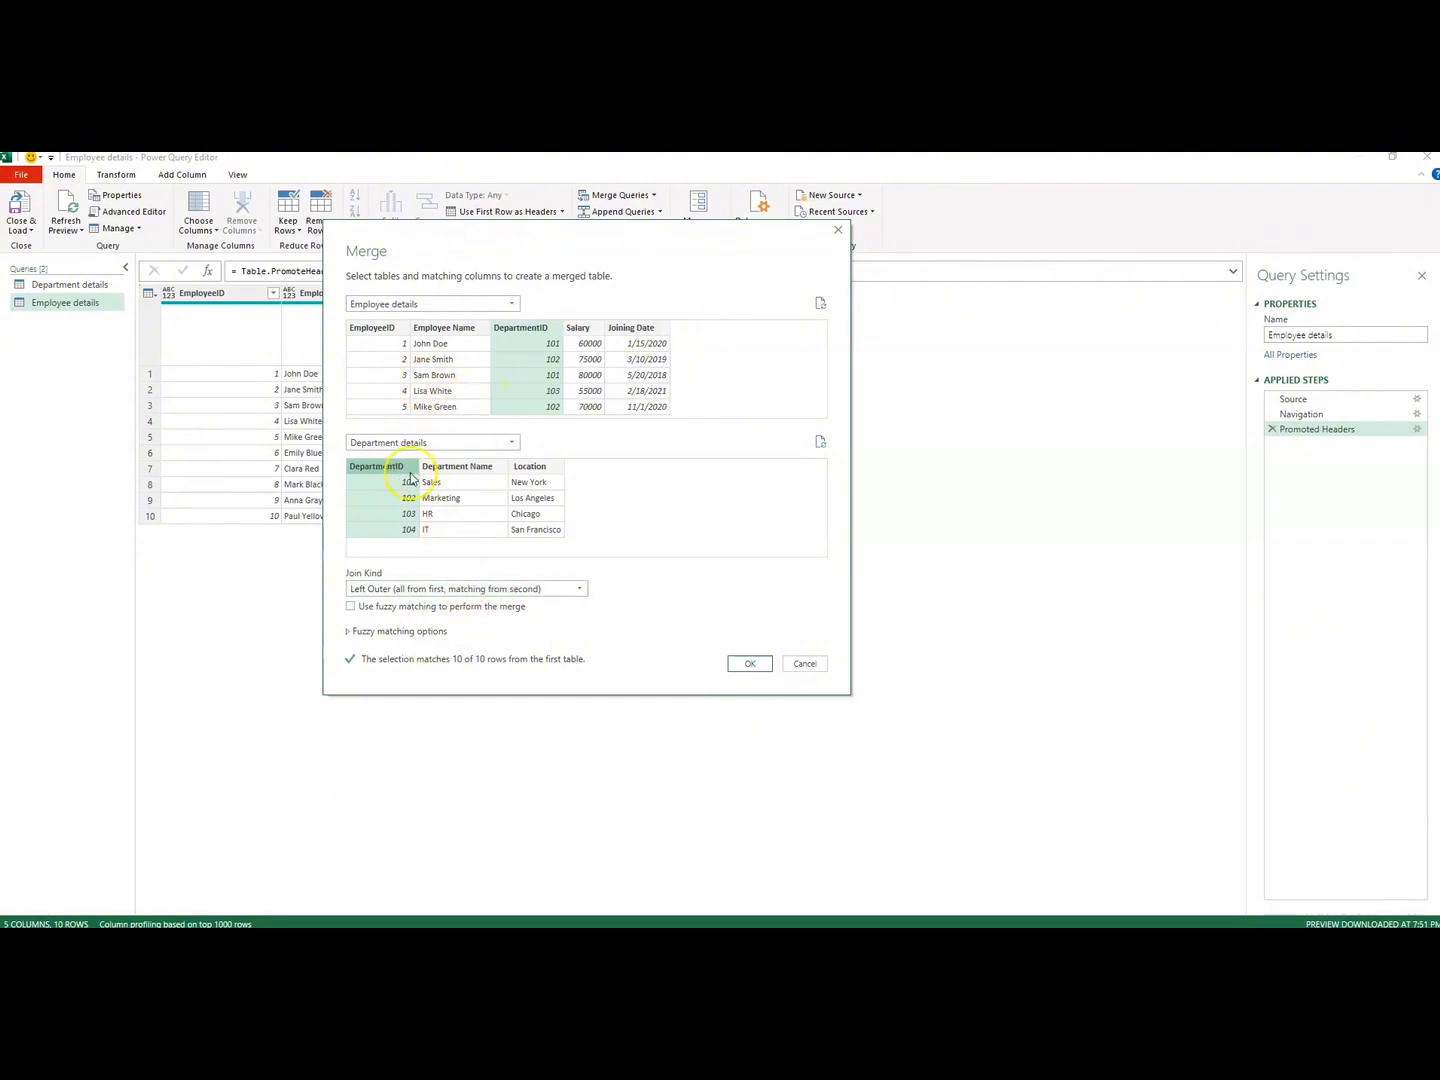
pyautogui.click(520, 590)
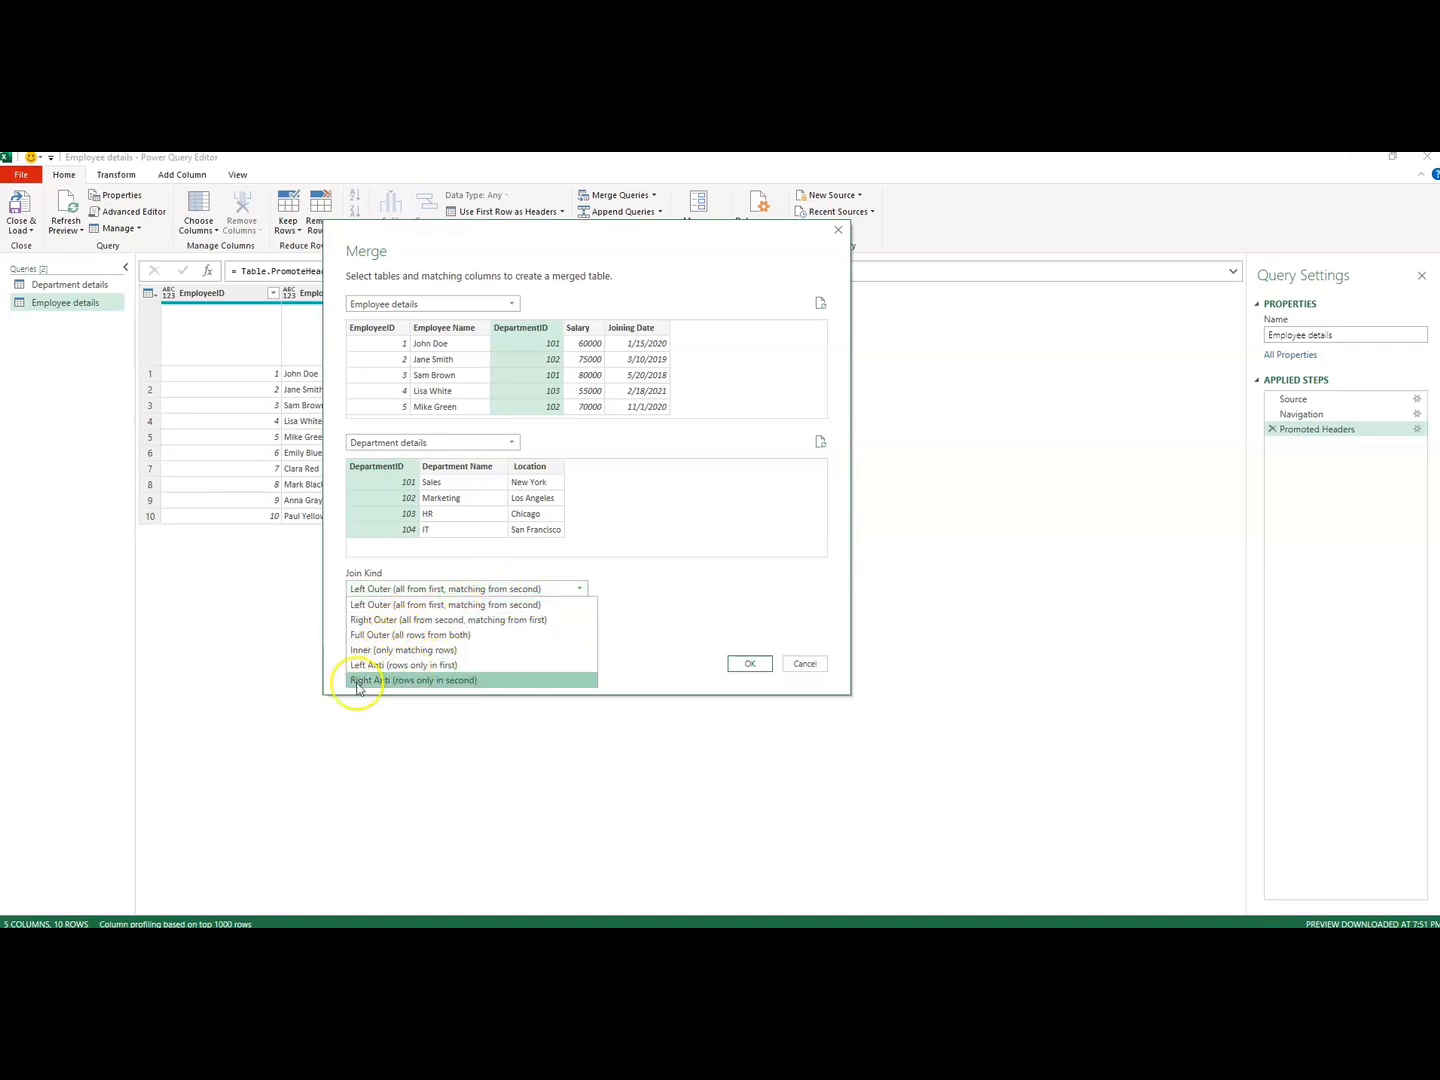
pyautogui.click(634, 642)
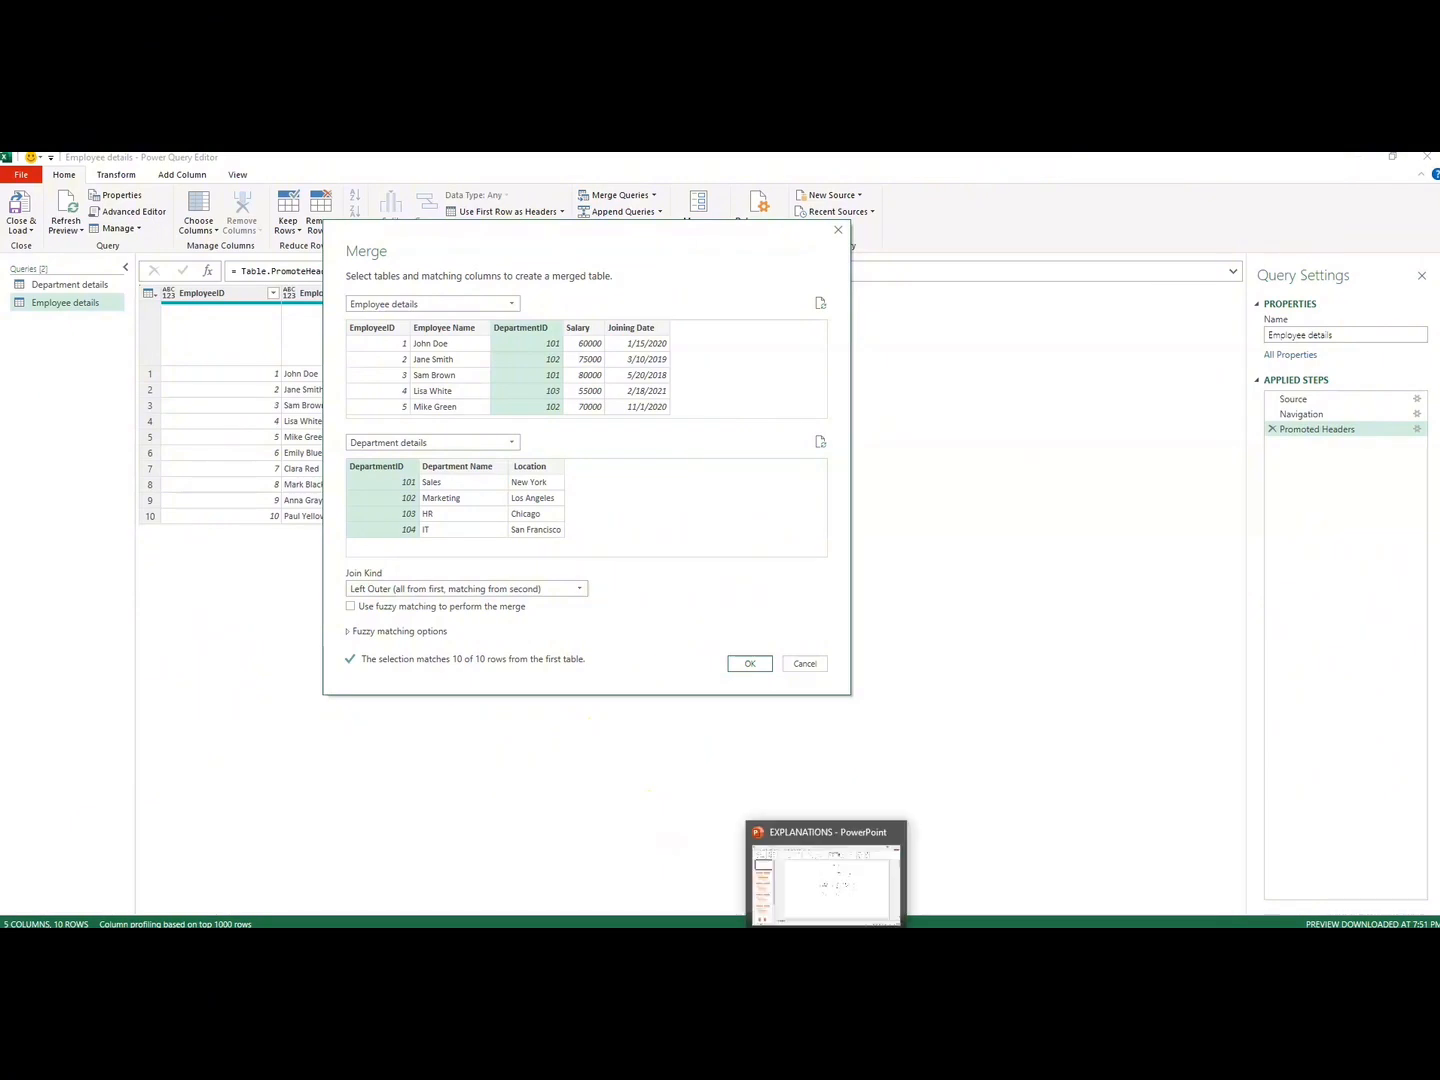
# Switch to the EXPLANATIONS presentation in PowerPoint, examine the join and Fuzzy Match slides, and return to the merge setup in Excel.
pyautogui.click(800, 893)
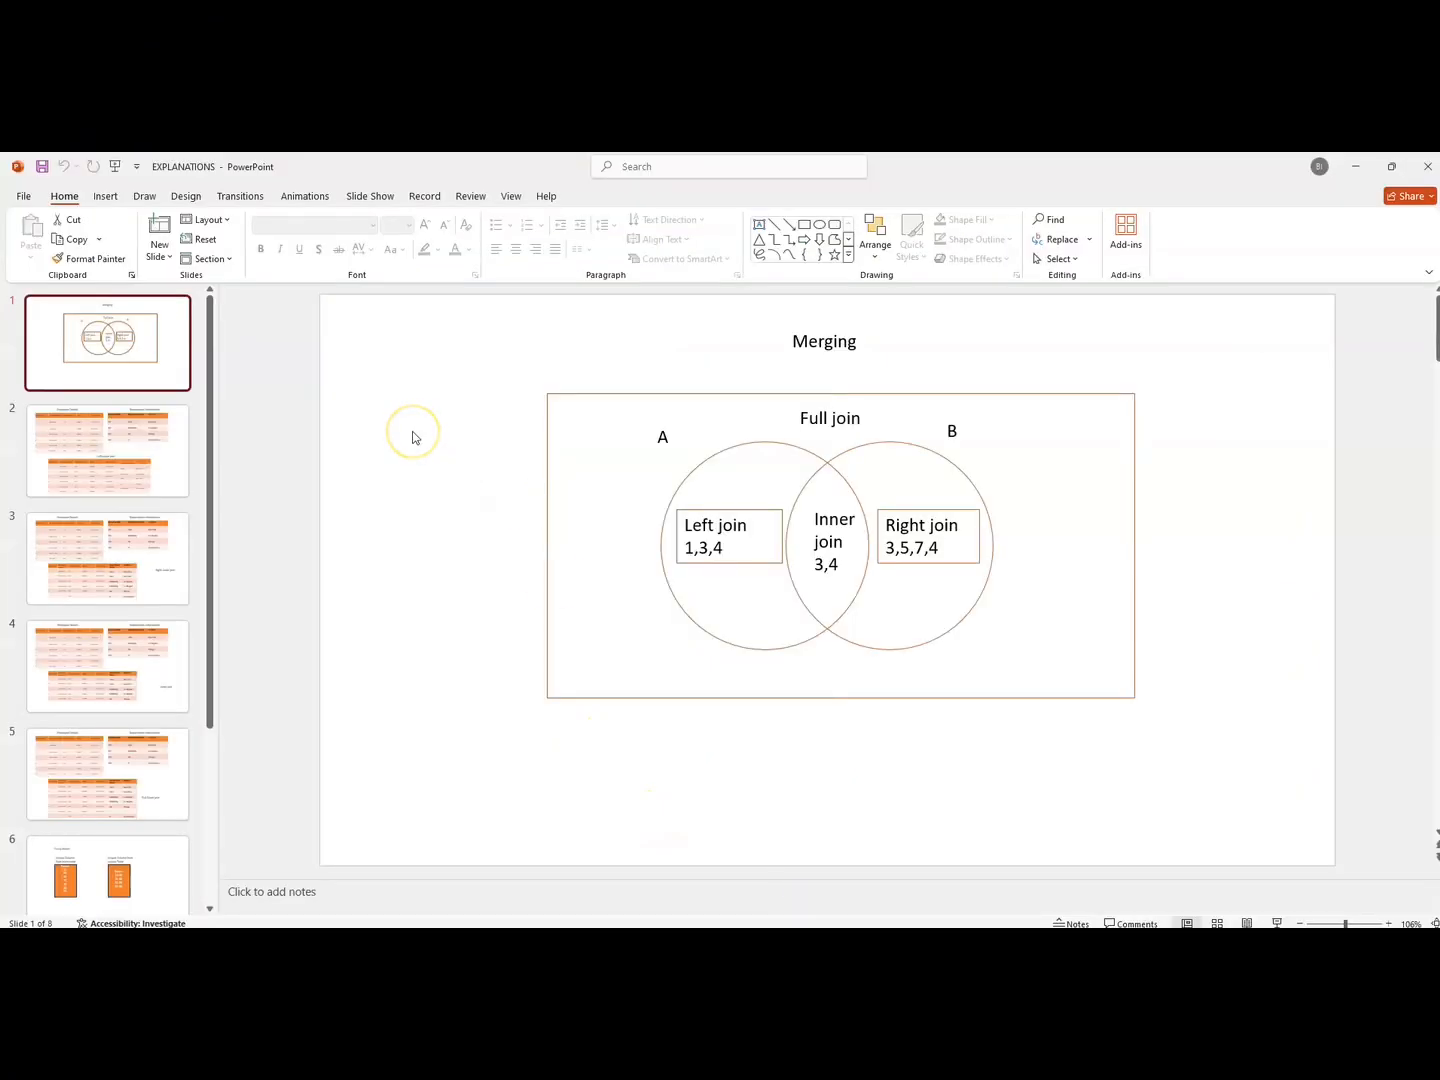
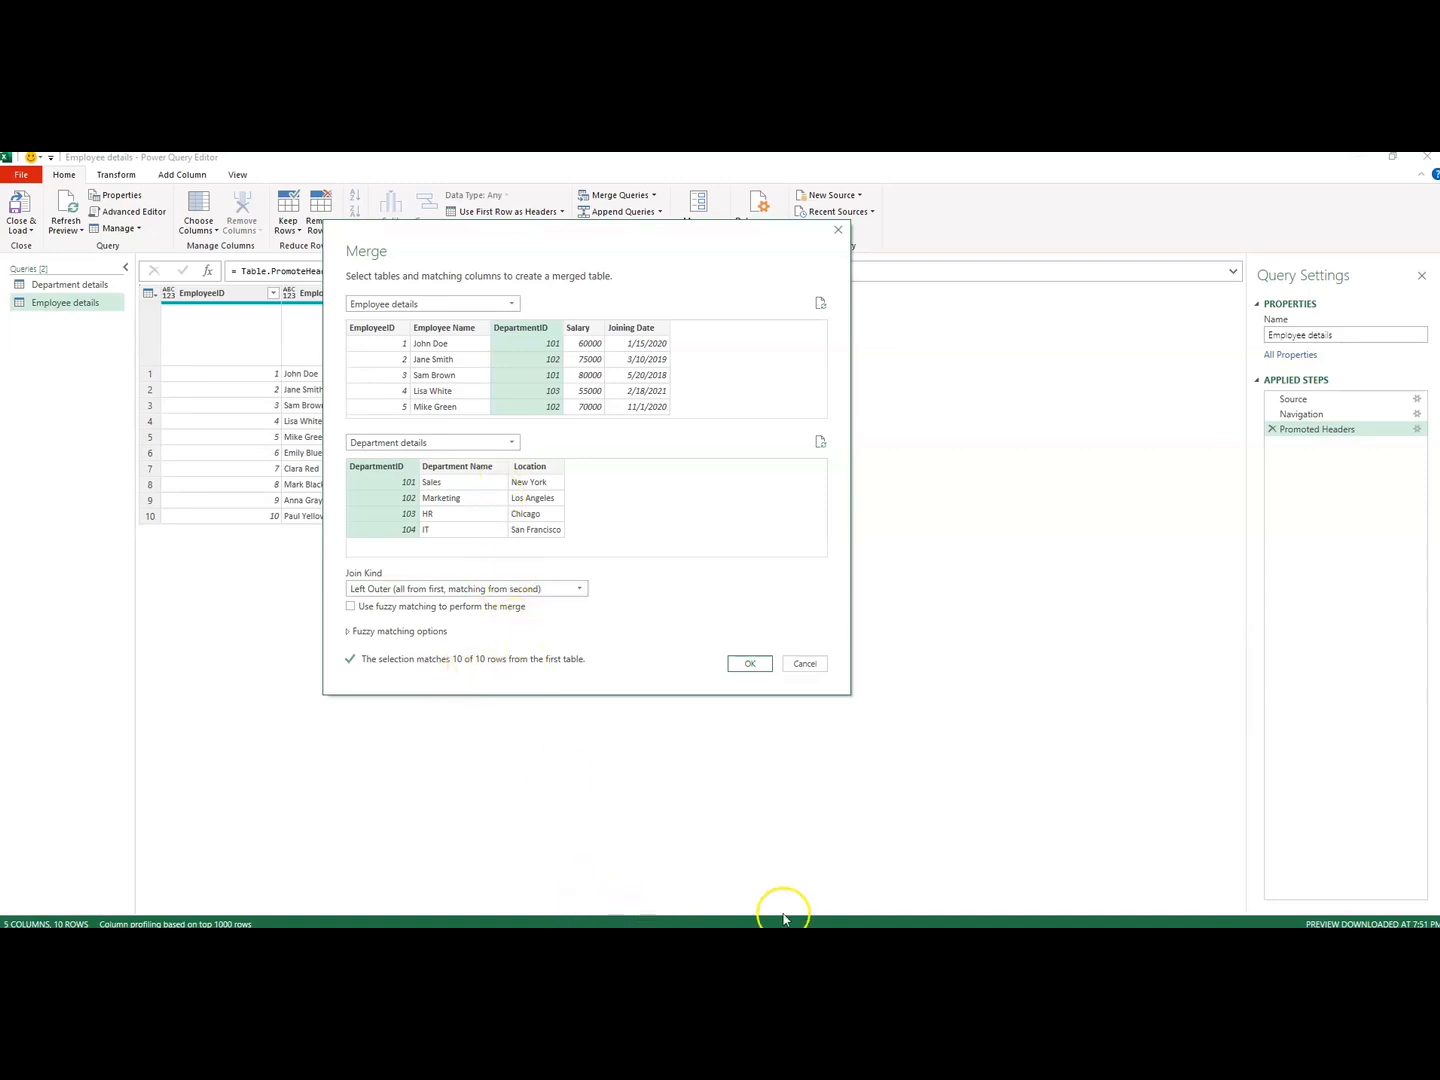
pyautogui.click(811, 875)
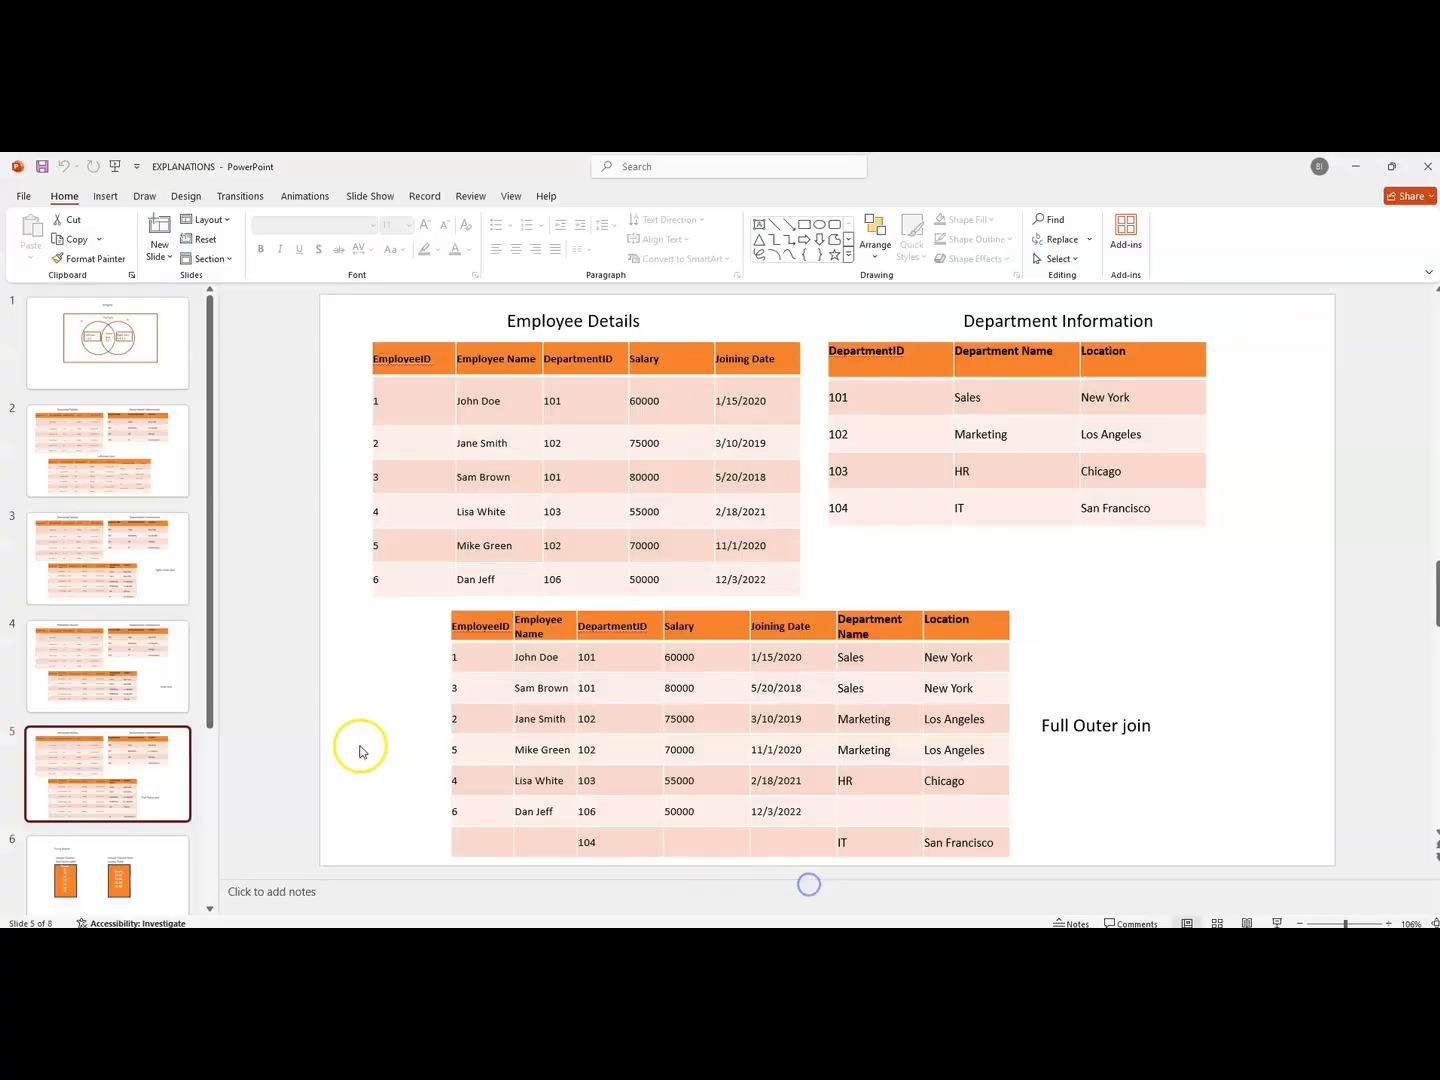
pyautogui.click(170, 873)
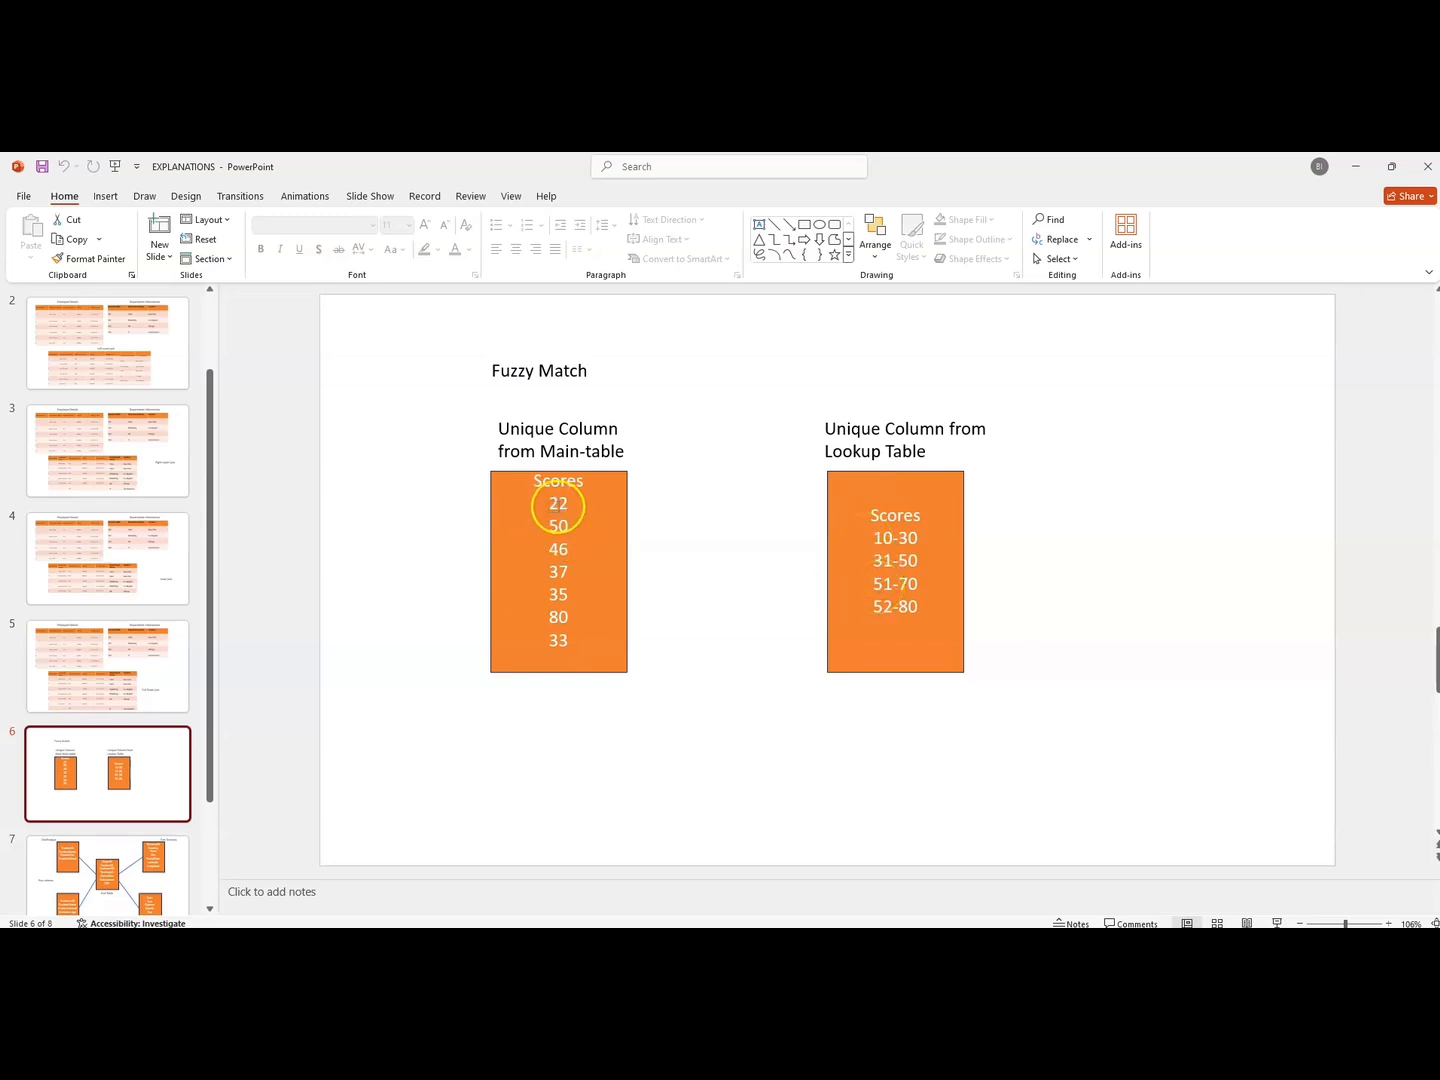
pyautogui.moveTo(558, 505)
pyautogui.mouseDown()
pyautogui.moveTo(571, 495)
pyautogui.moveTo(561, 530)
pyautogui.mouseUp()
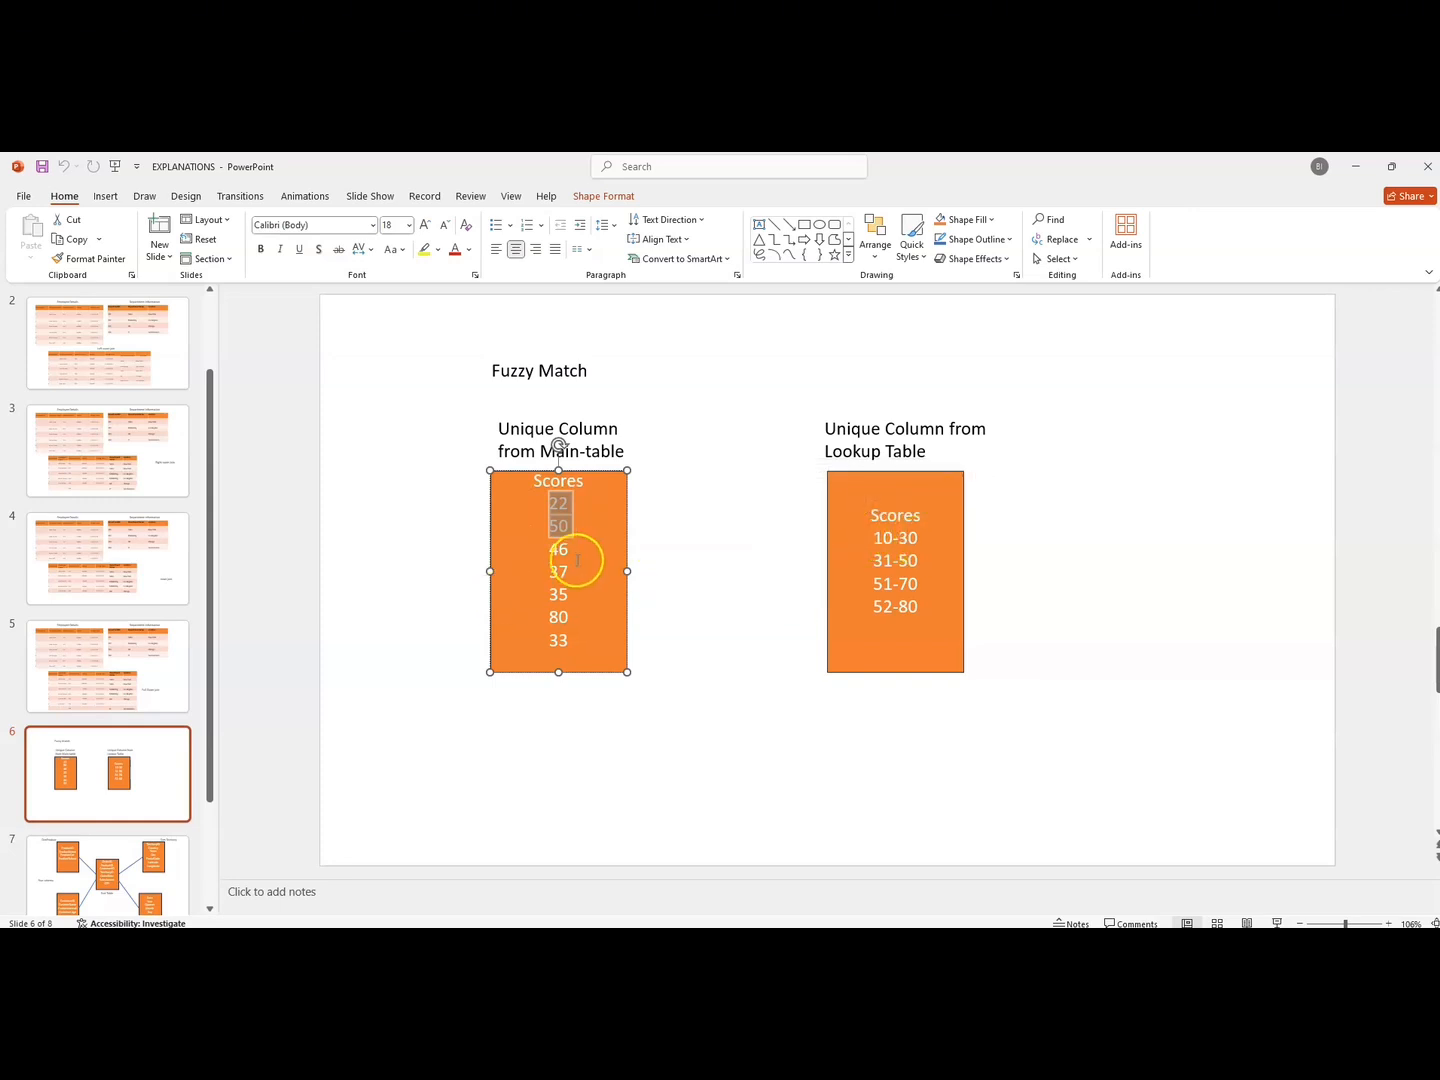
pyautogui.click(565, 526)
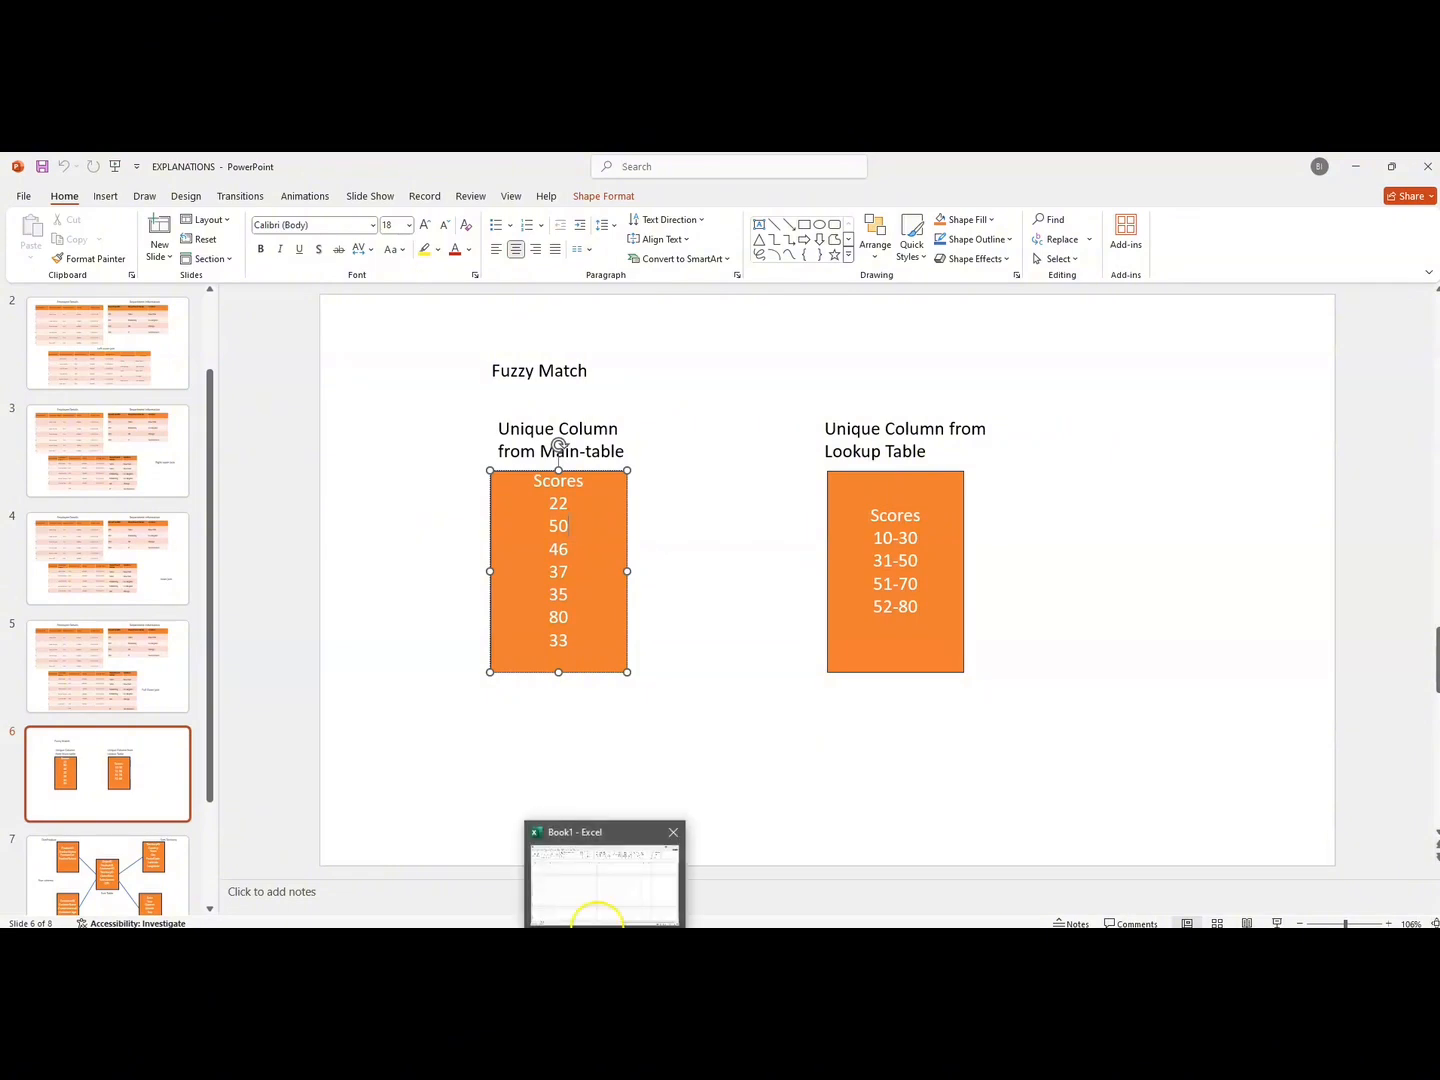
pyautogui.click(588, 872)
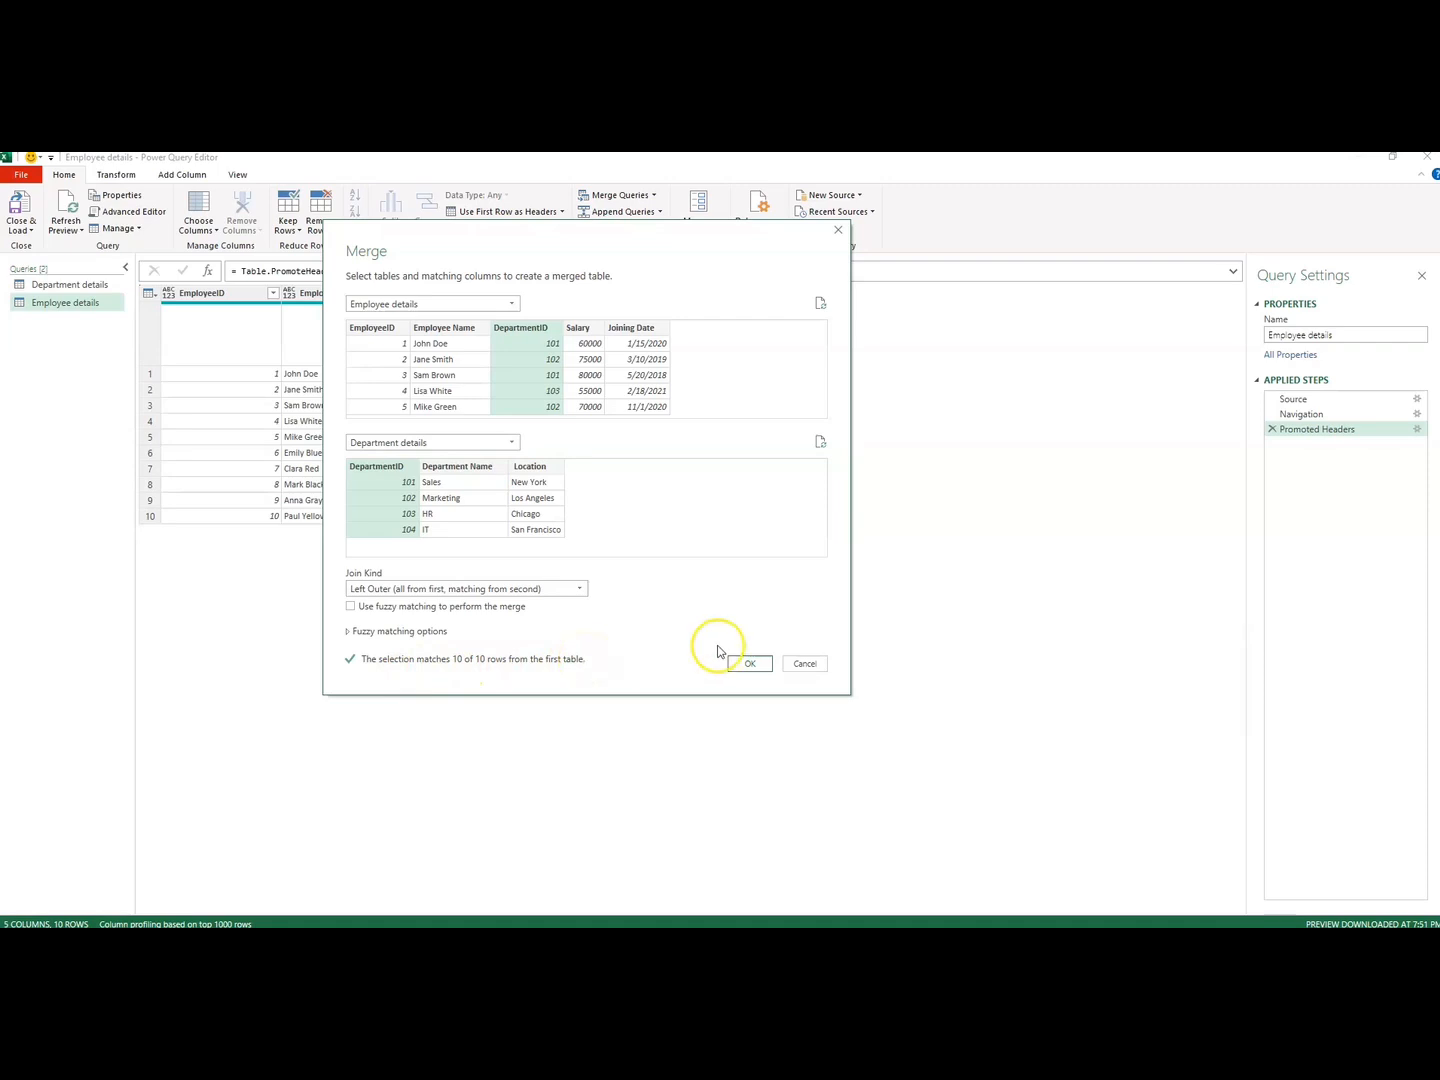
# Create the merged query and expand its Department details column to only Department Name and Location, with the original column name as prefix.
pyautogui.click(743, 663)
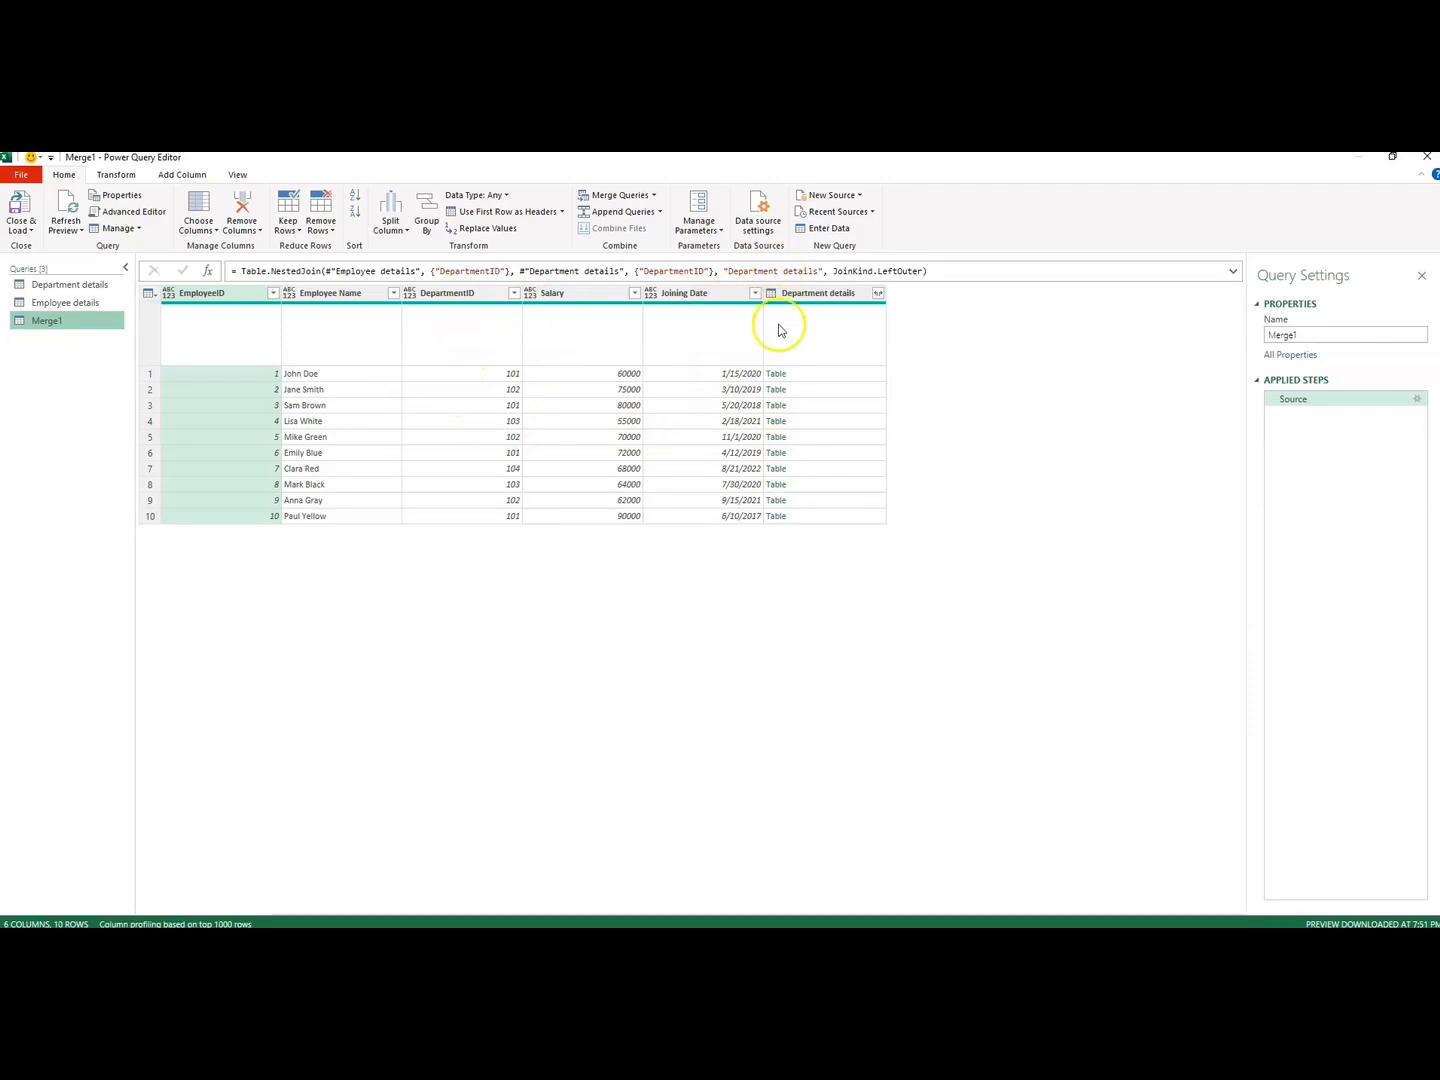
pyautogui.click(879, 295)
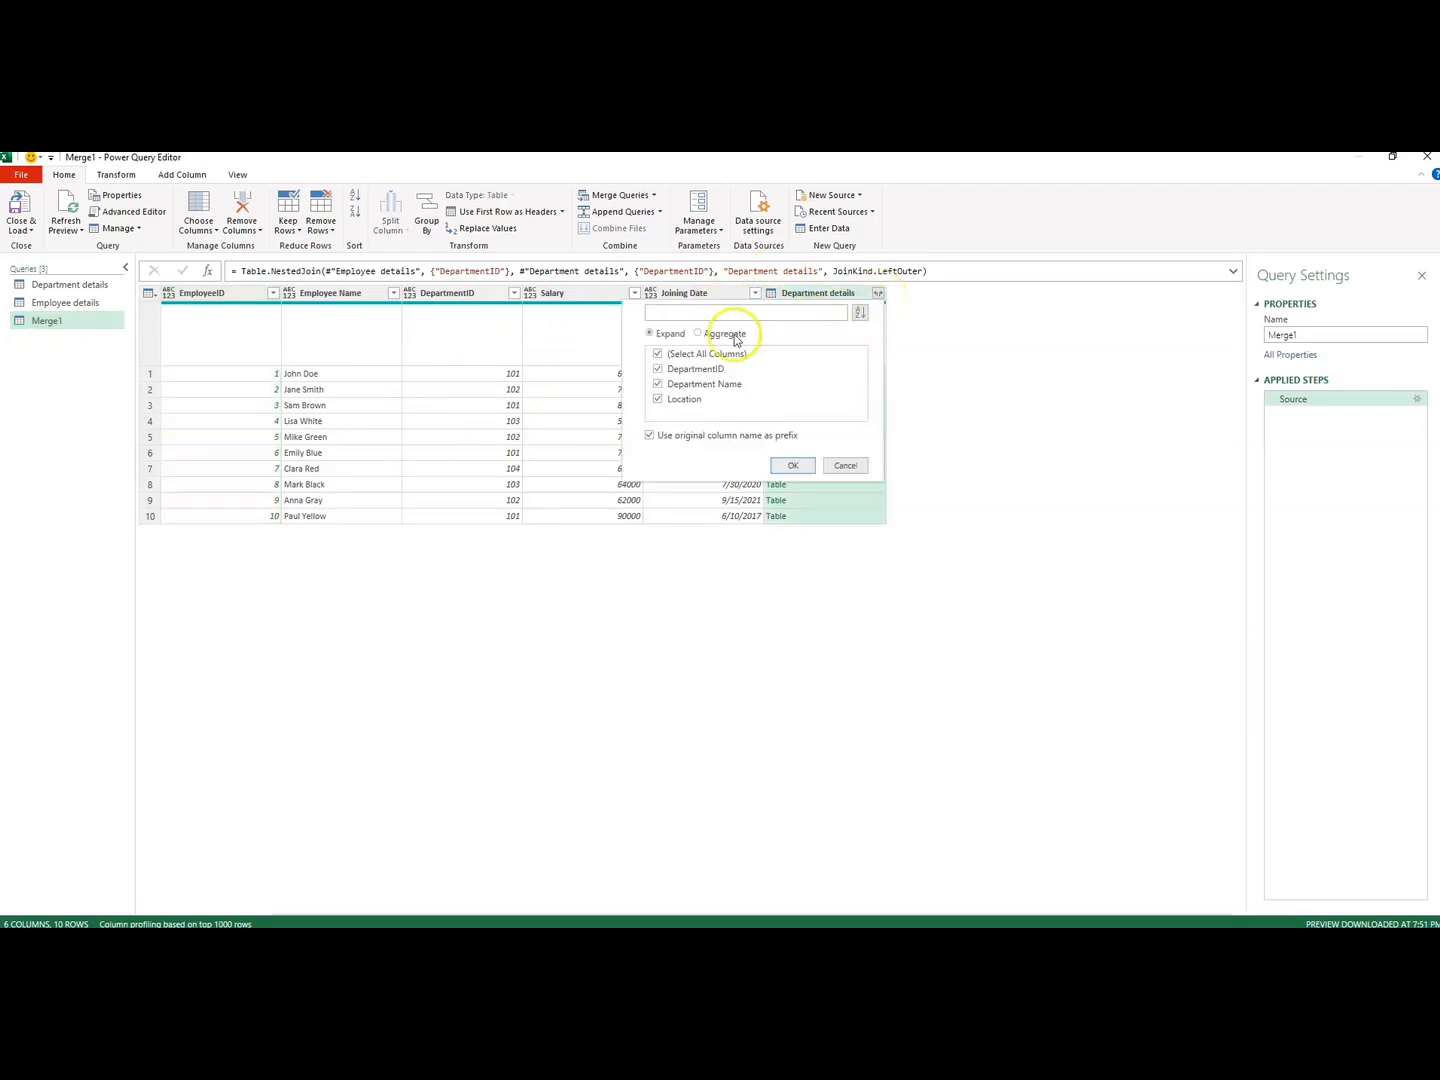
pyautogui.click(658, 355)
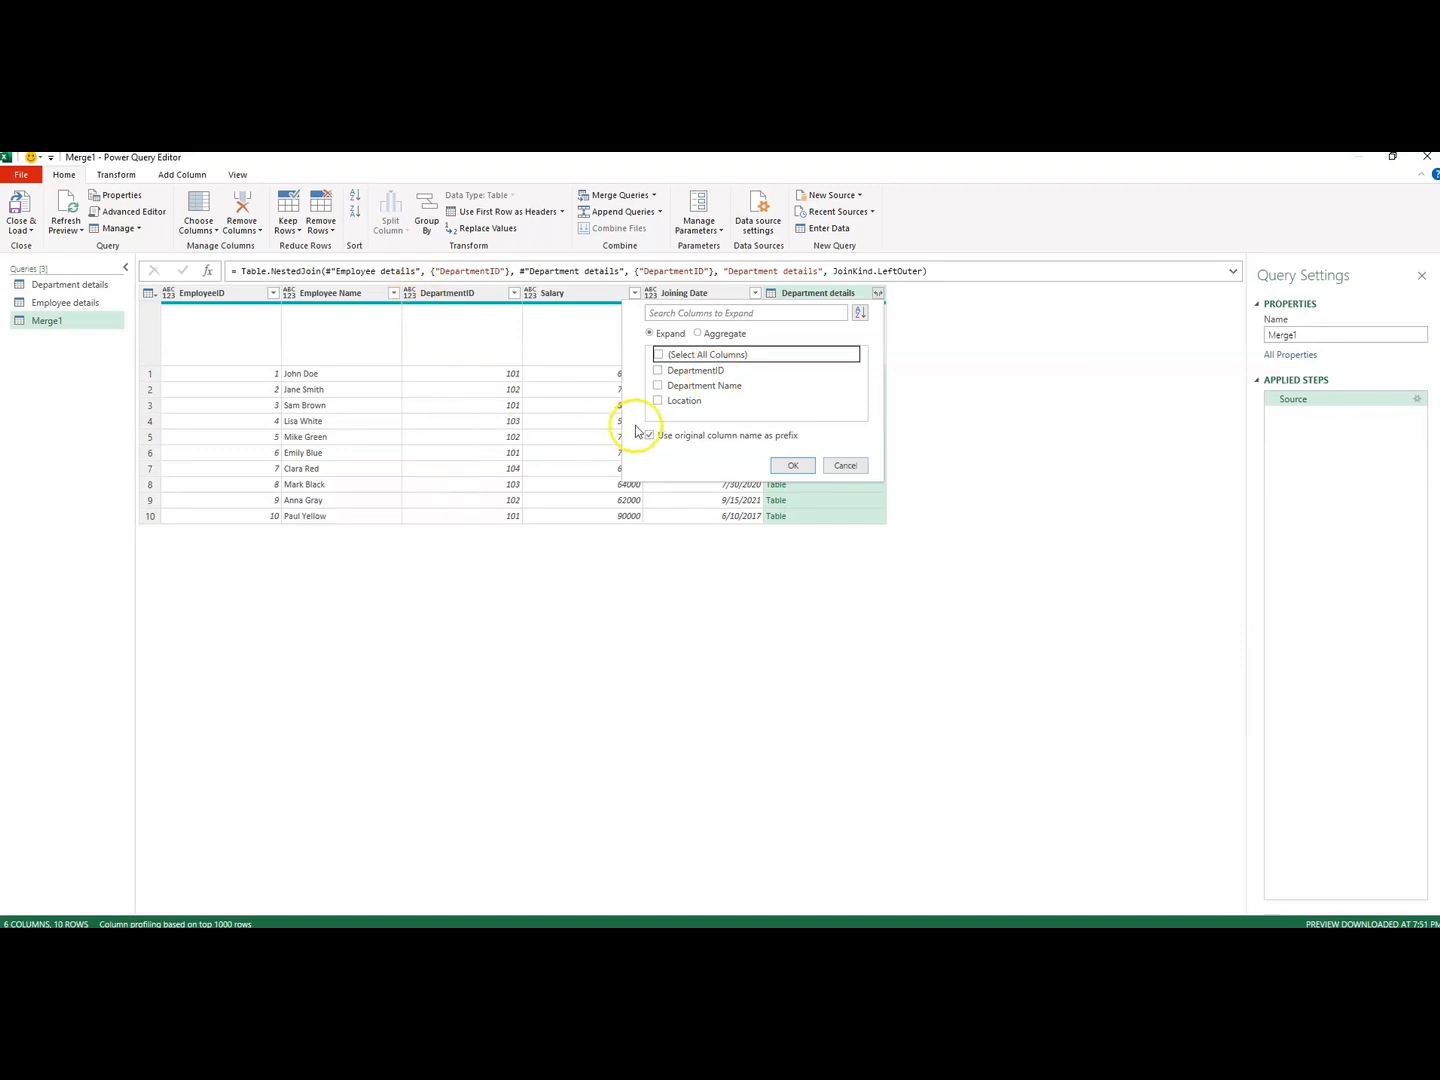
pyautogui.click(659, 385)
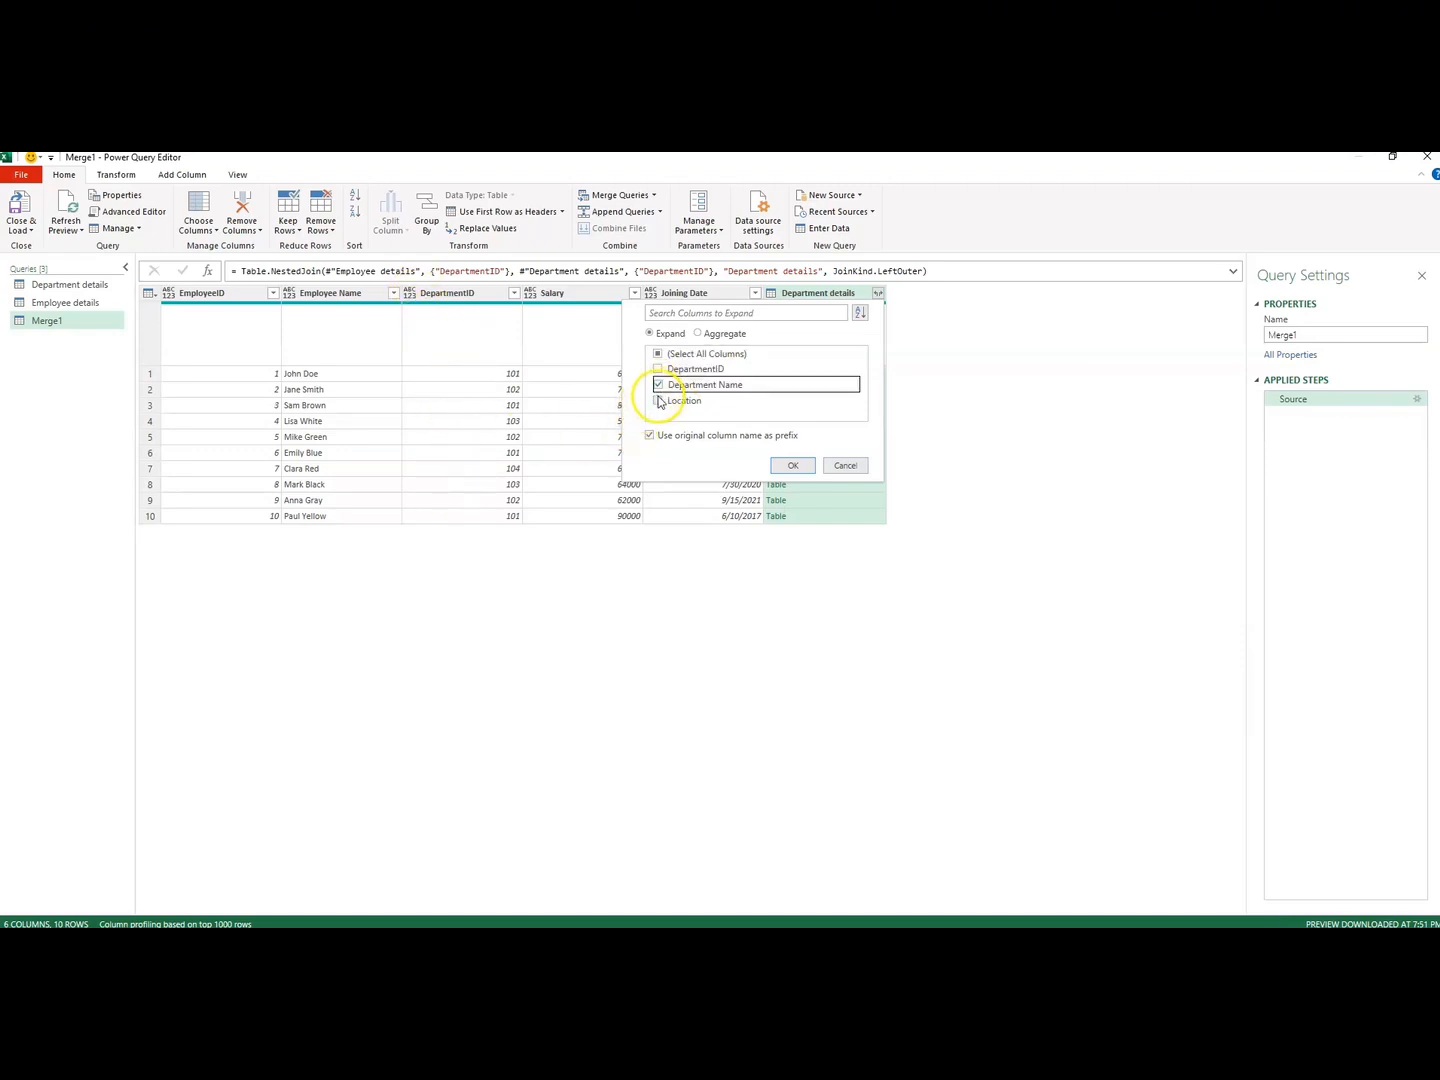
pyautogui.click(659, 400)
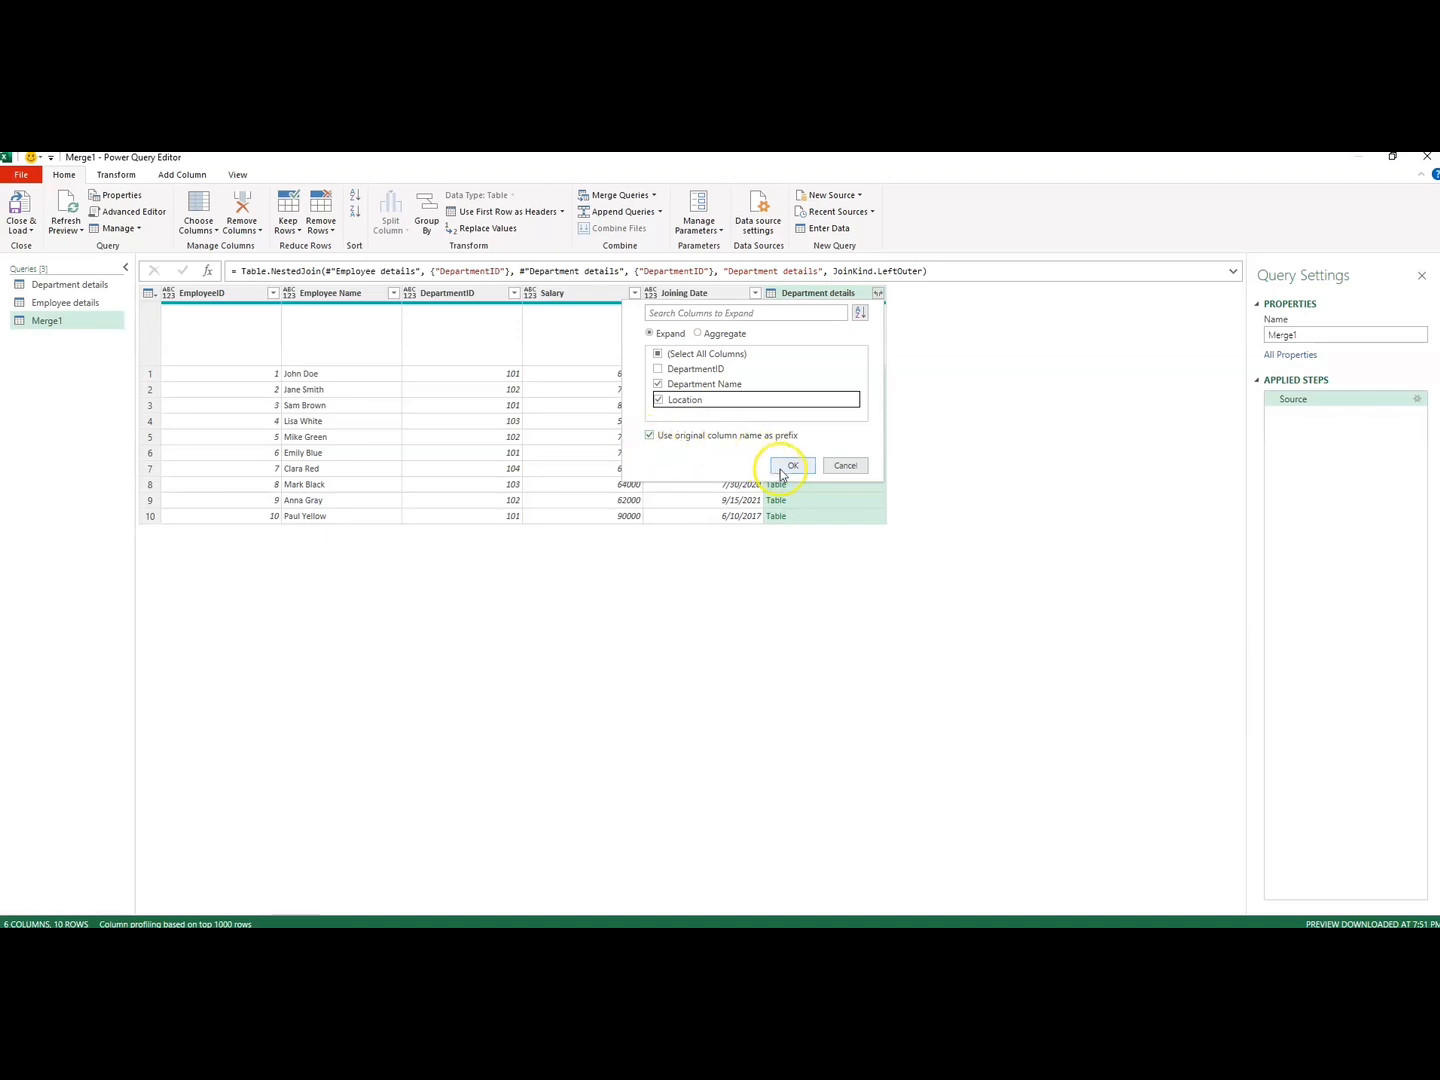
pyautogui.click(792, 465)
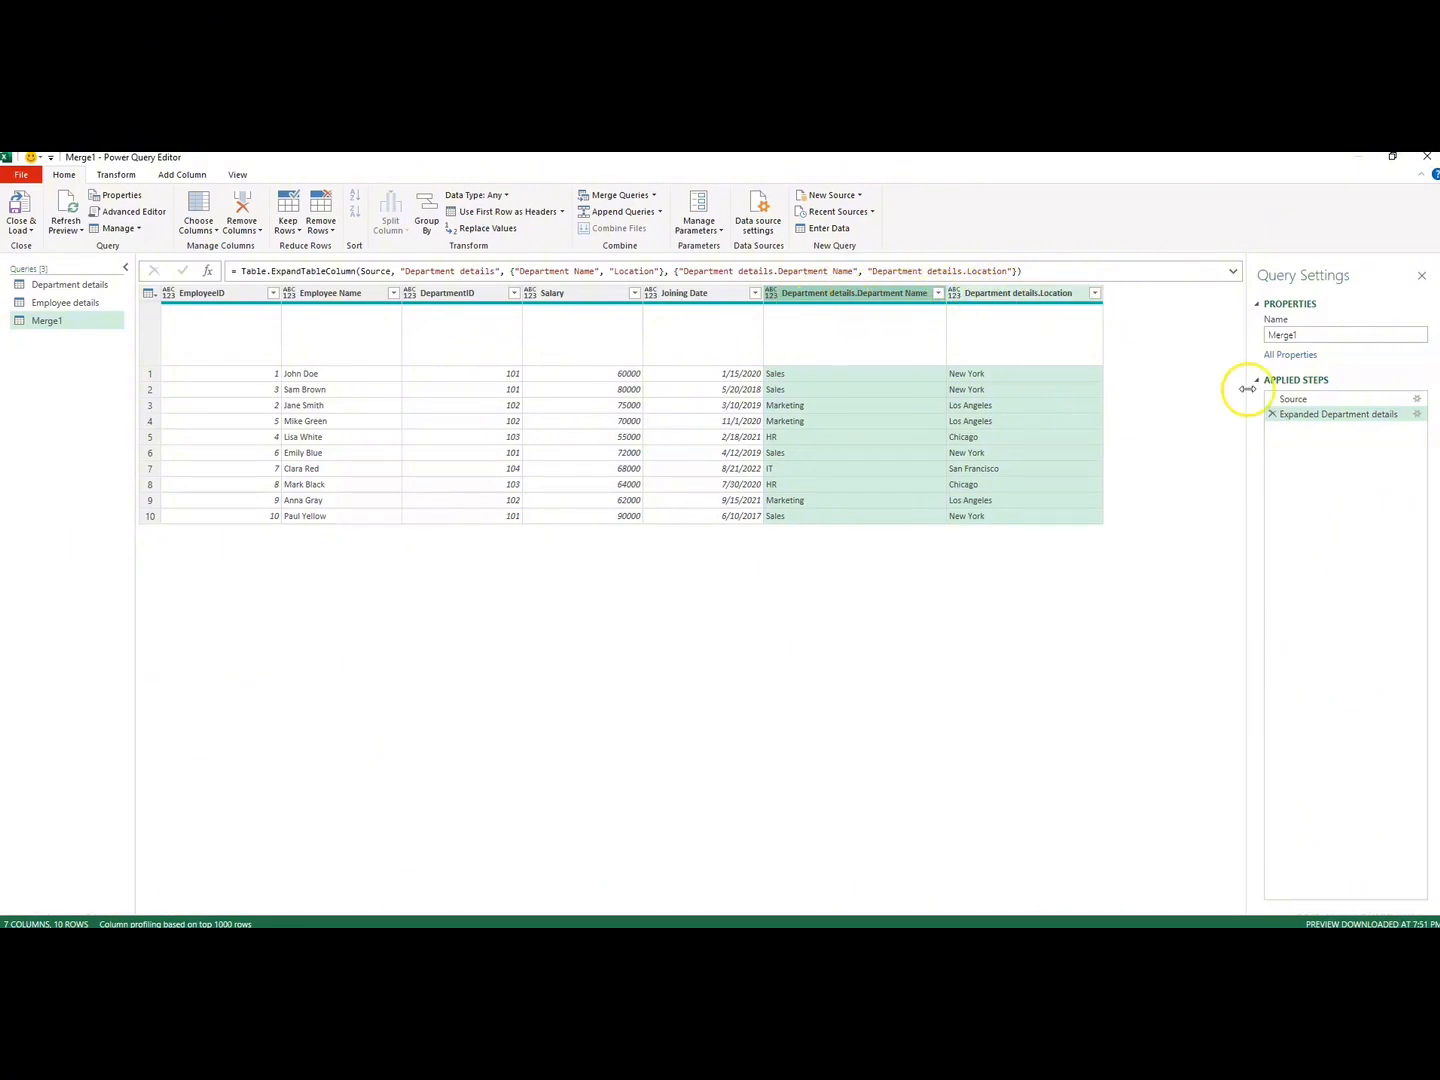
# Edit the Expanded Department details step to clear the default column name prefix from the expanded columns.
pyautogui.click(1418, 414)
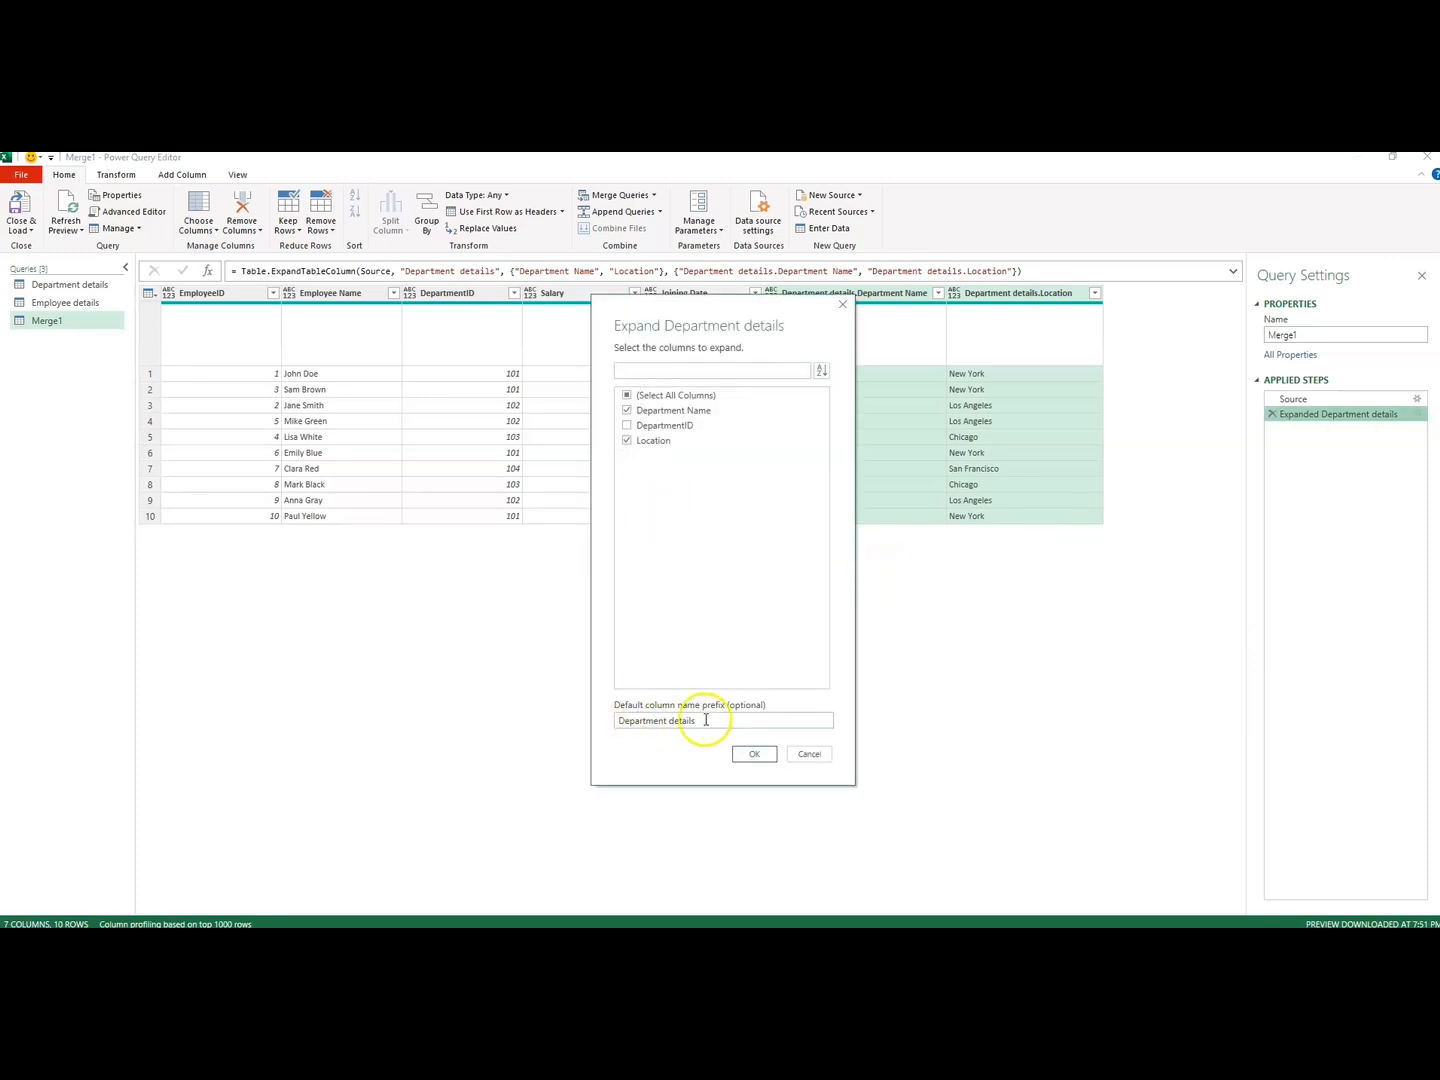
pyautogui.moveTo(704, 724); pyautogui.dragTo(600, 721)
pyautogui.press('BackSpace')
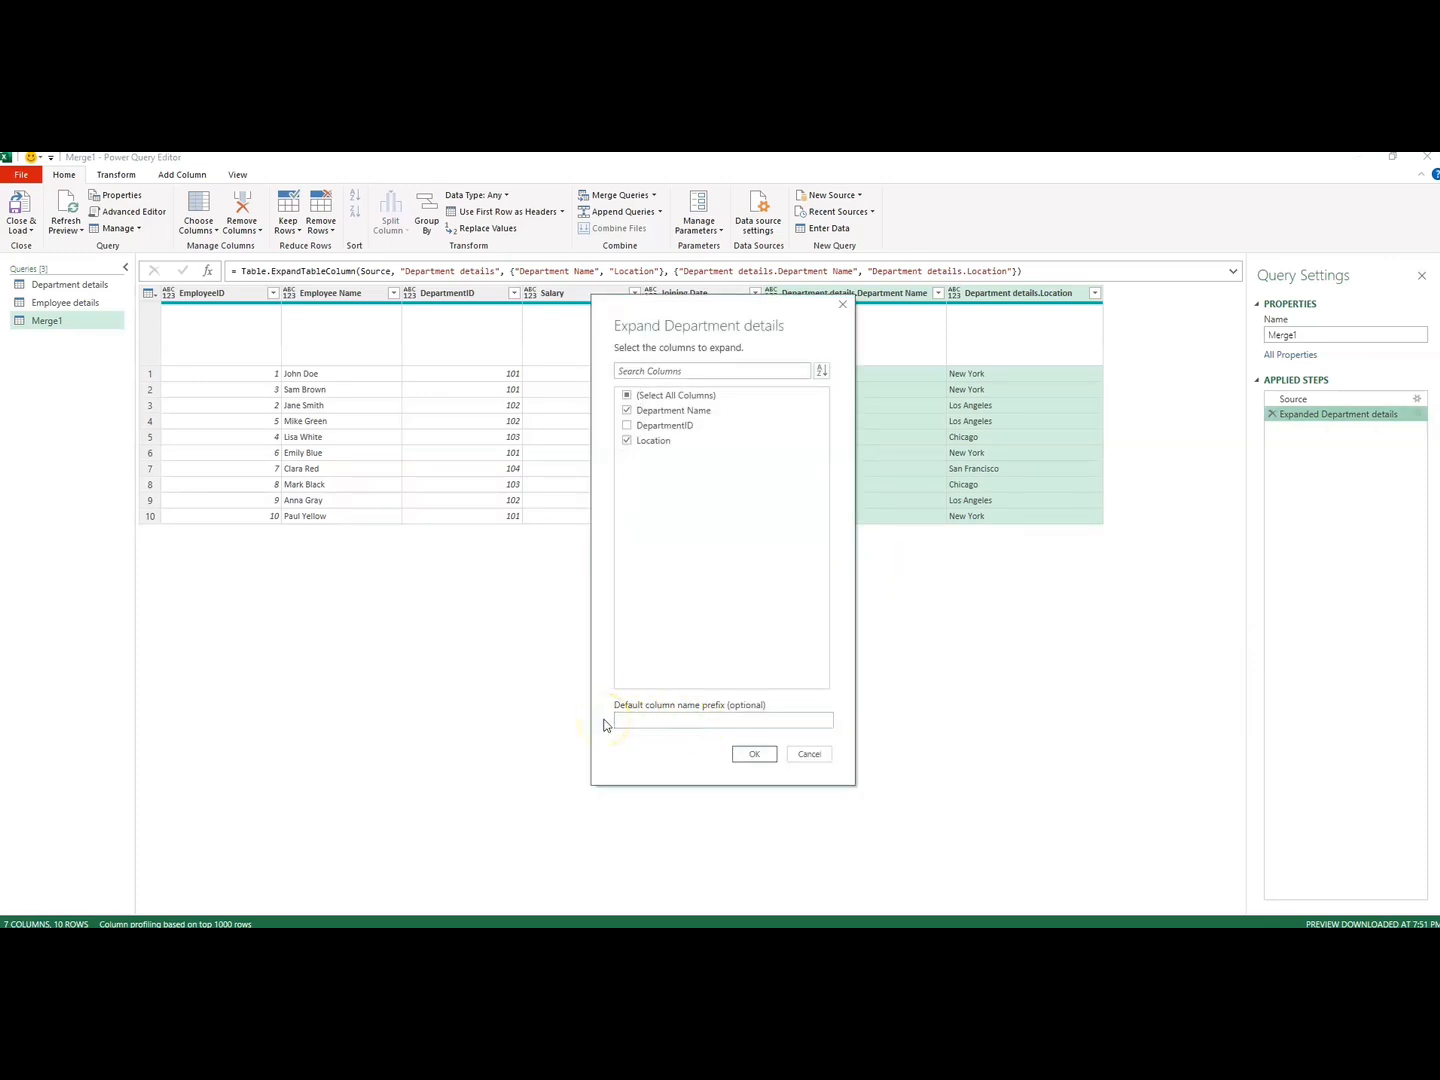
pyautogui.click(751, 754)
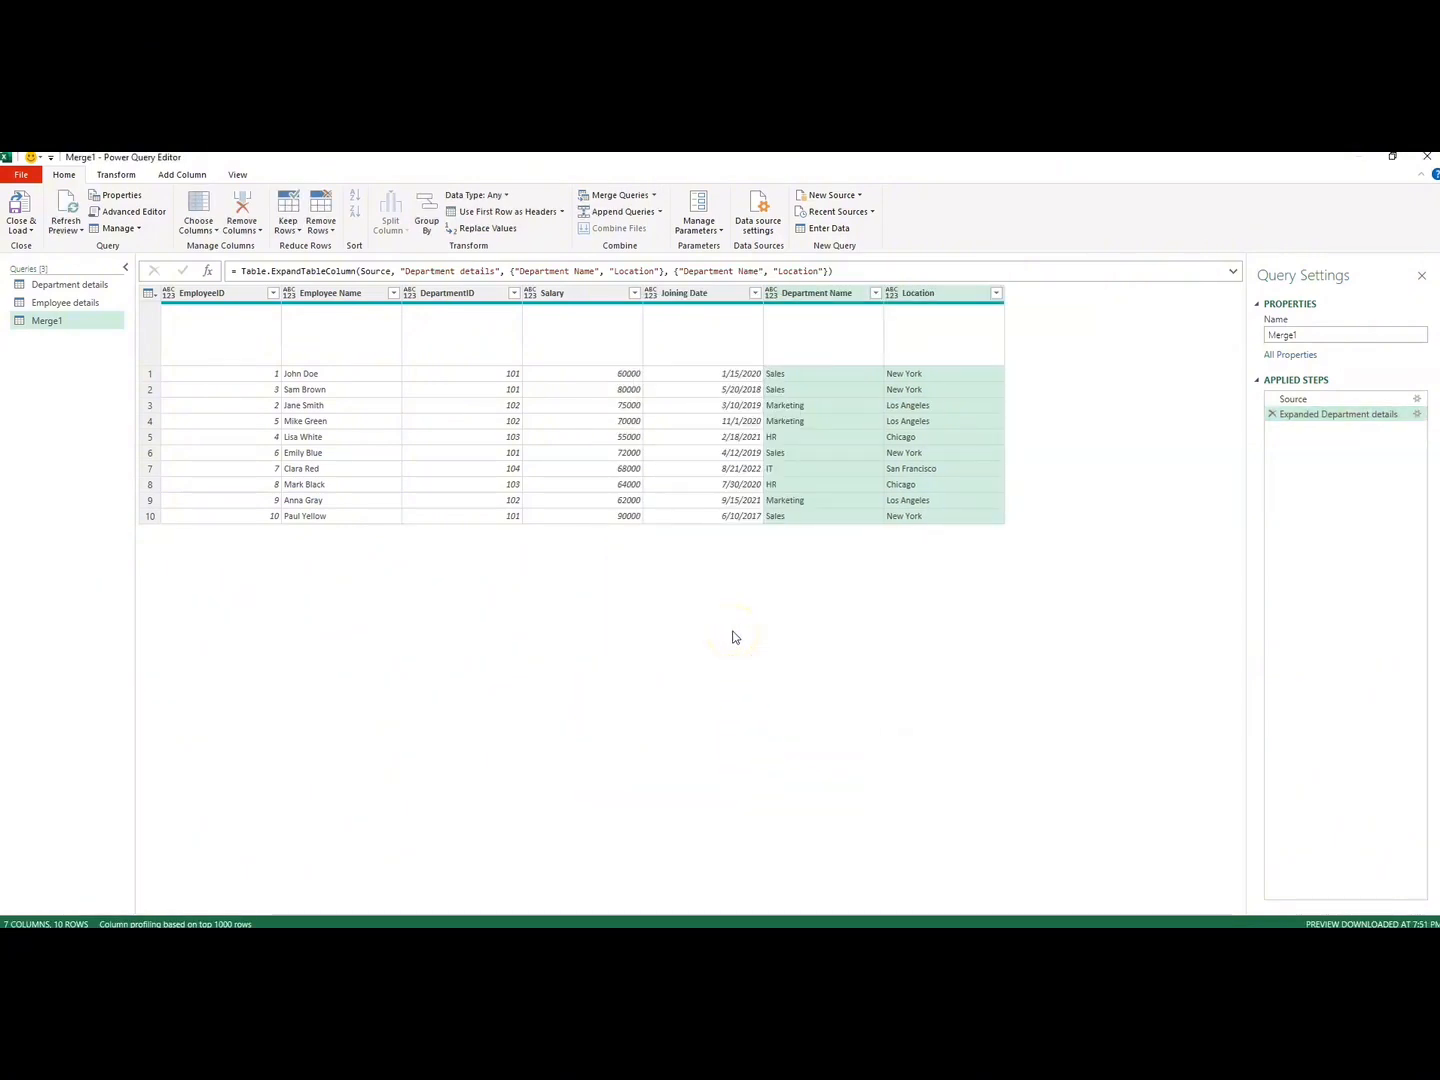
# Review the Employee details and Department details queries, and rename the merged query as Full Employee Details.
pyautogui.click(82, 304)
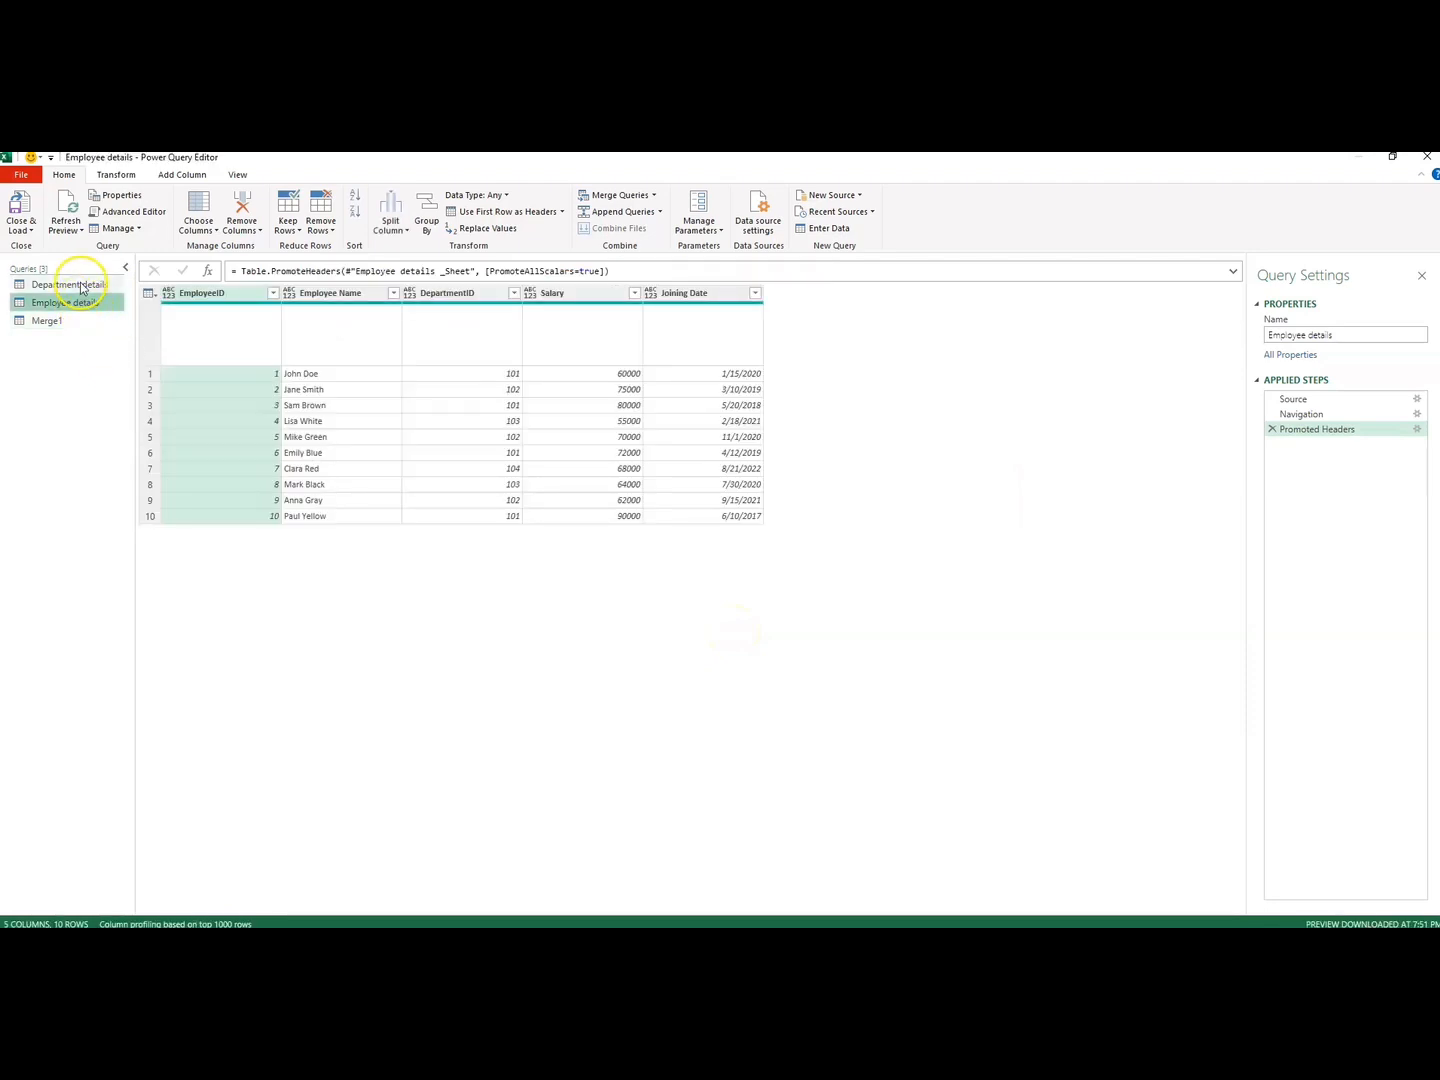
pyautogui.click(82, 289)
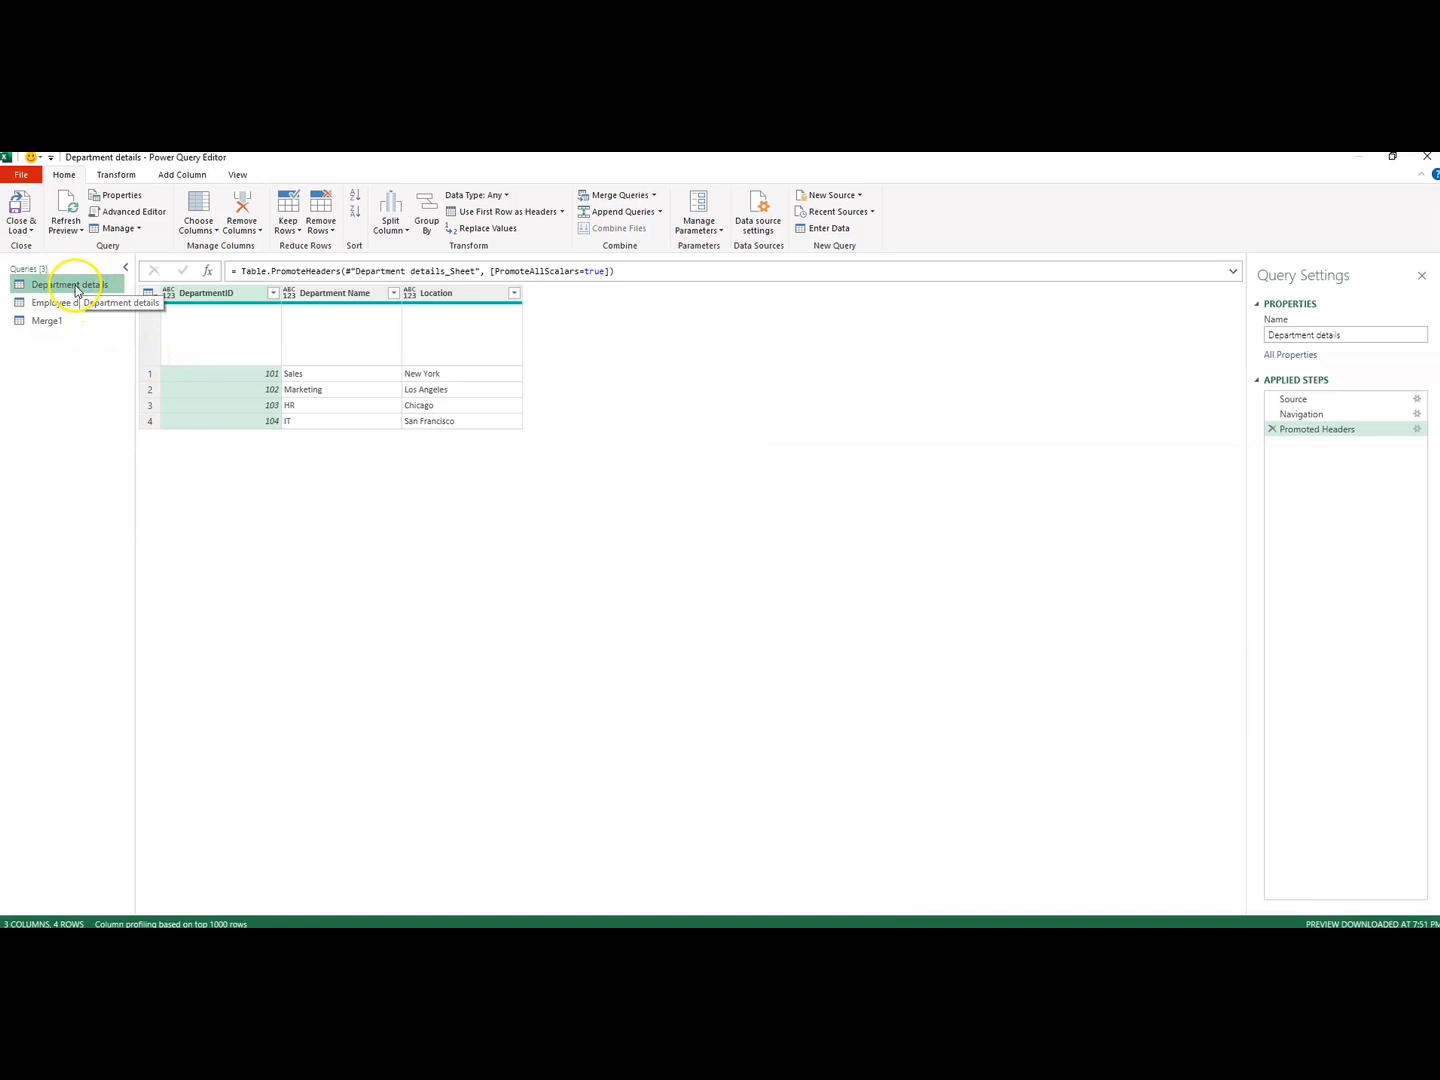
pyautogui.click(68, 306)
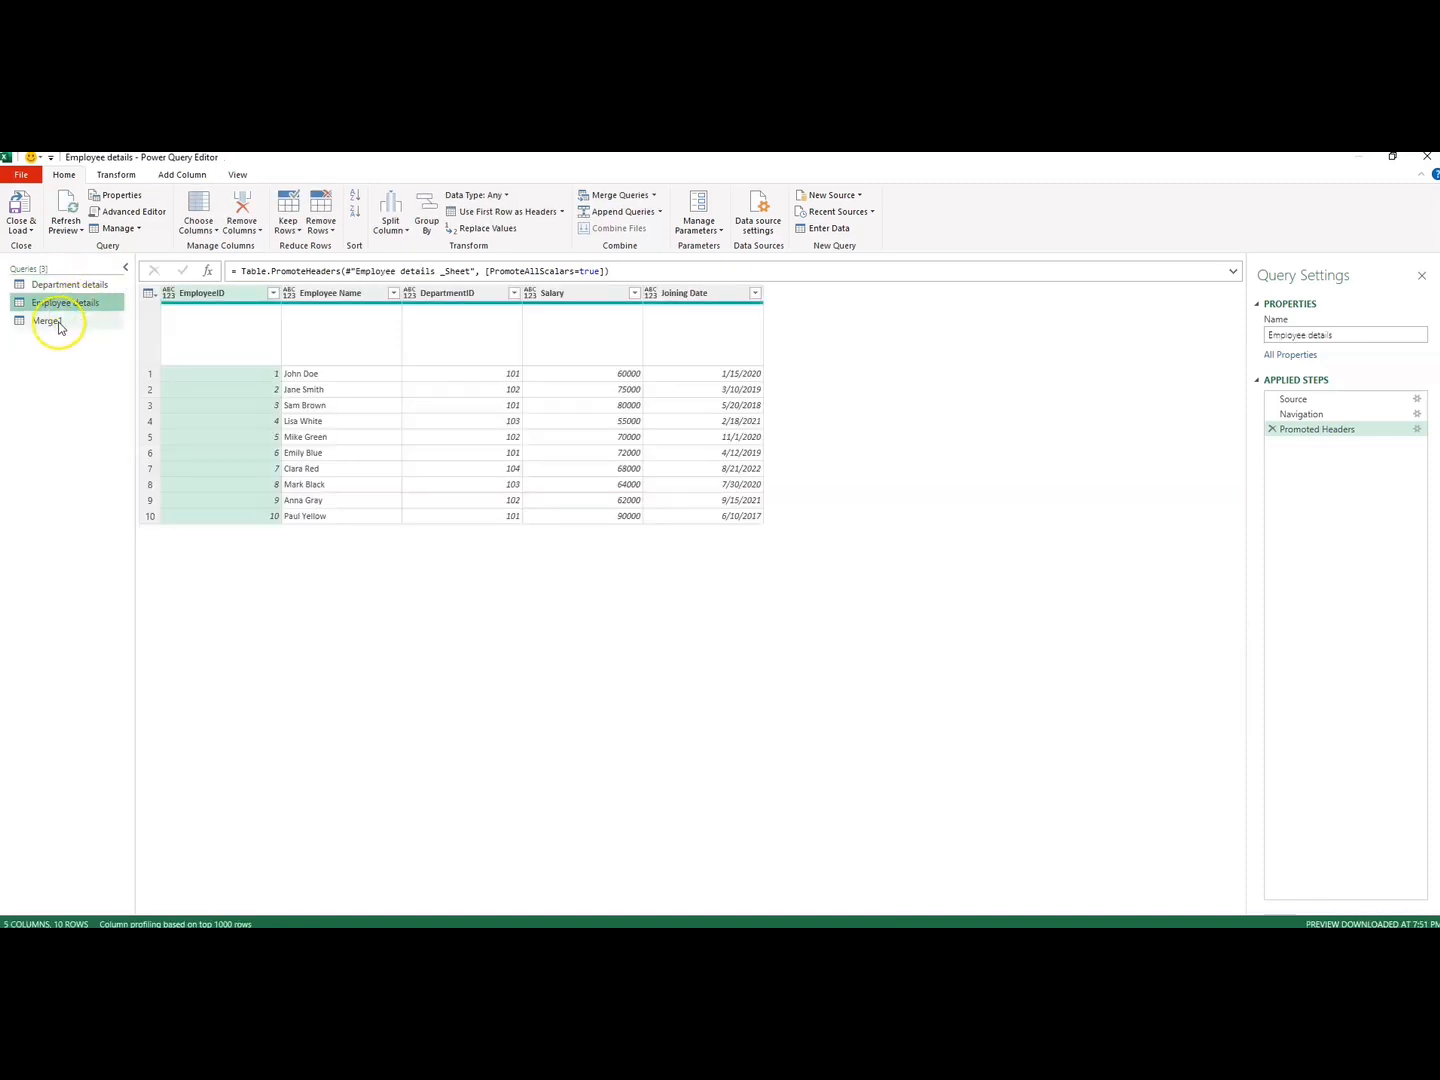
pyautogui.click(48, 320)
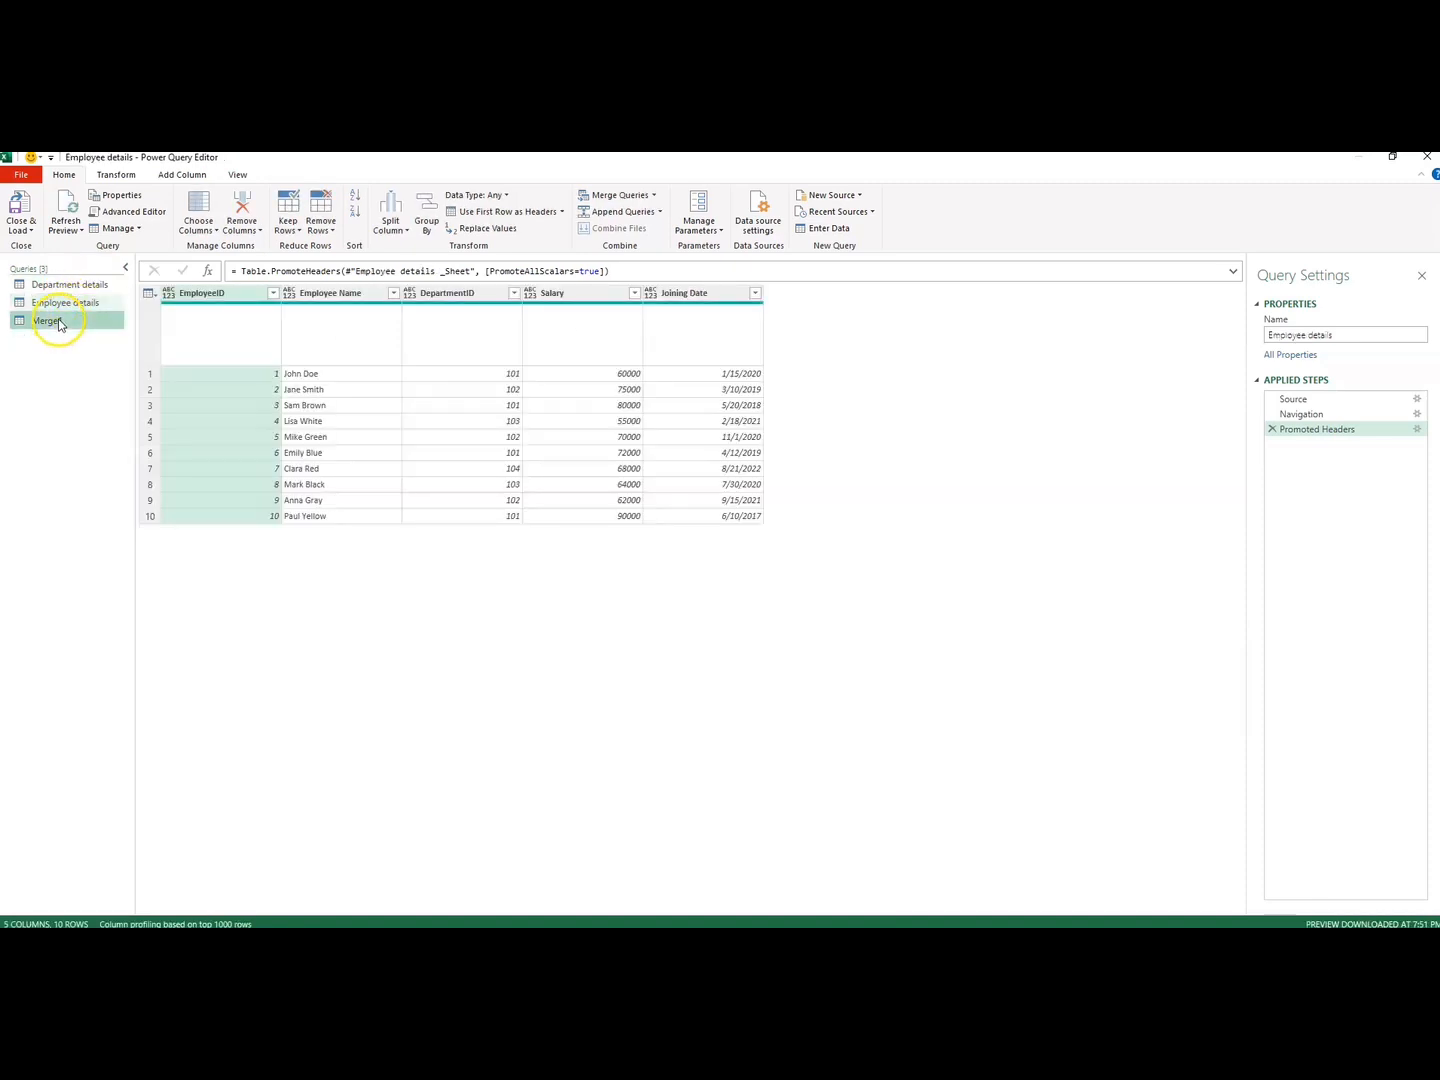
pyautogui.click(1298, 335)
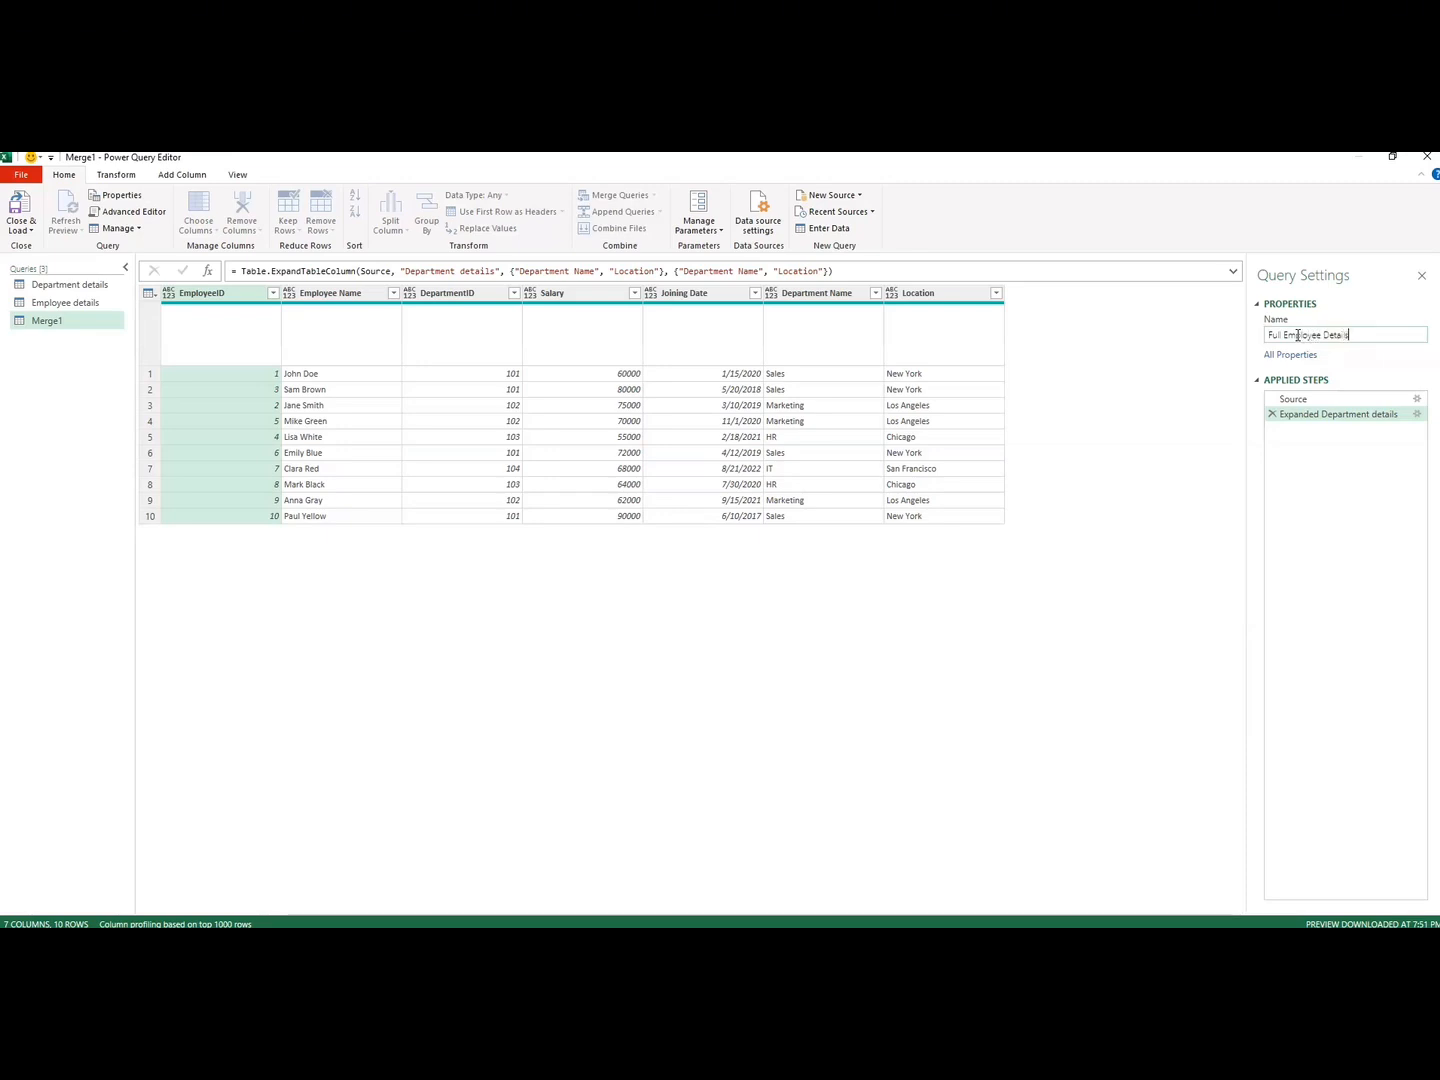
pyautogui.click(516, 598)
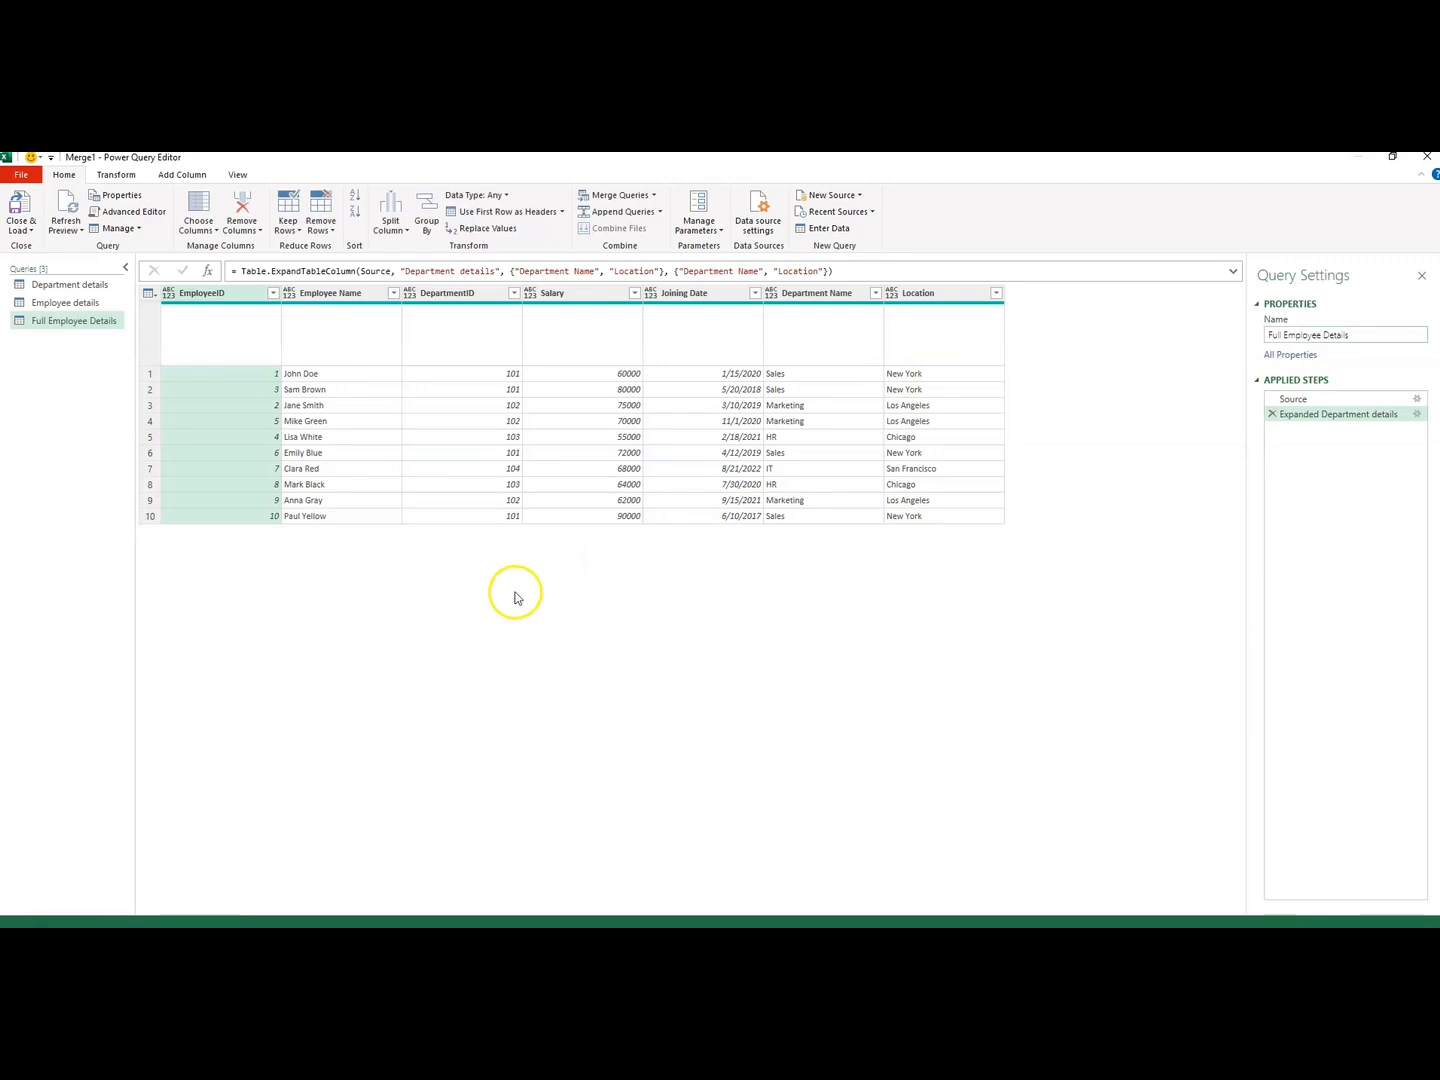
# Close the query editor and load the queries into the workbook as tables on new worksheets.
pyautogui.click(32, 231)
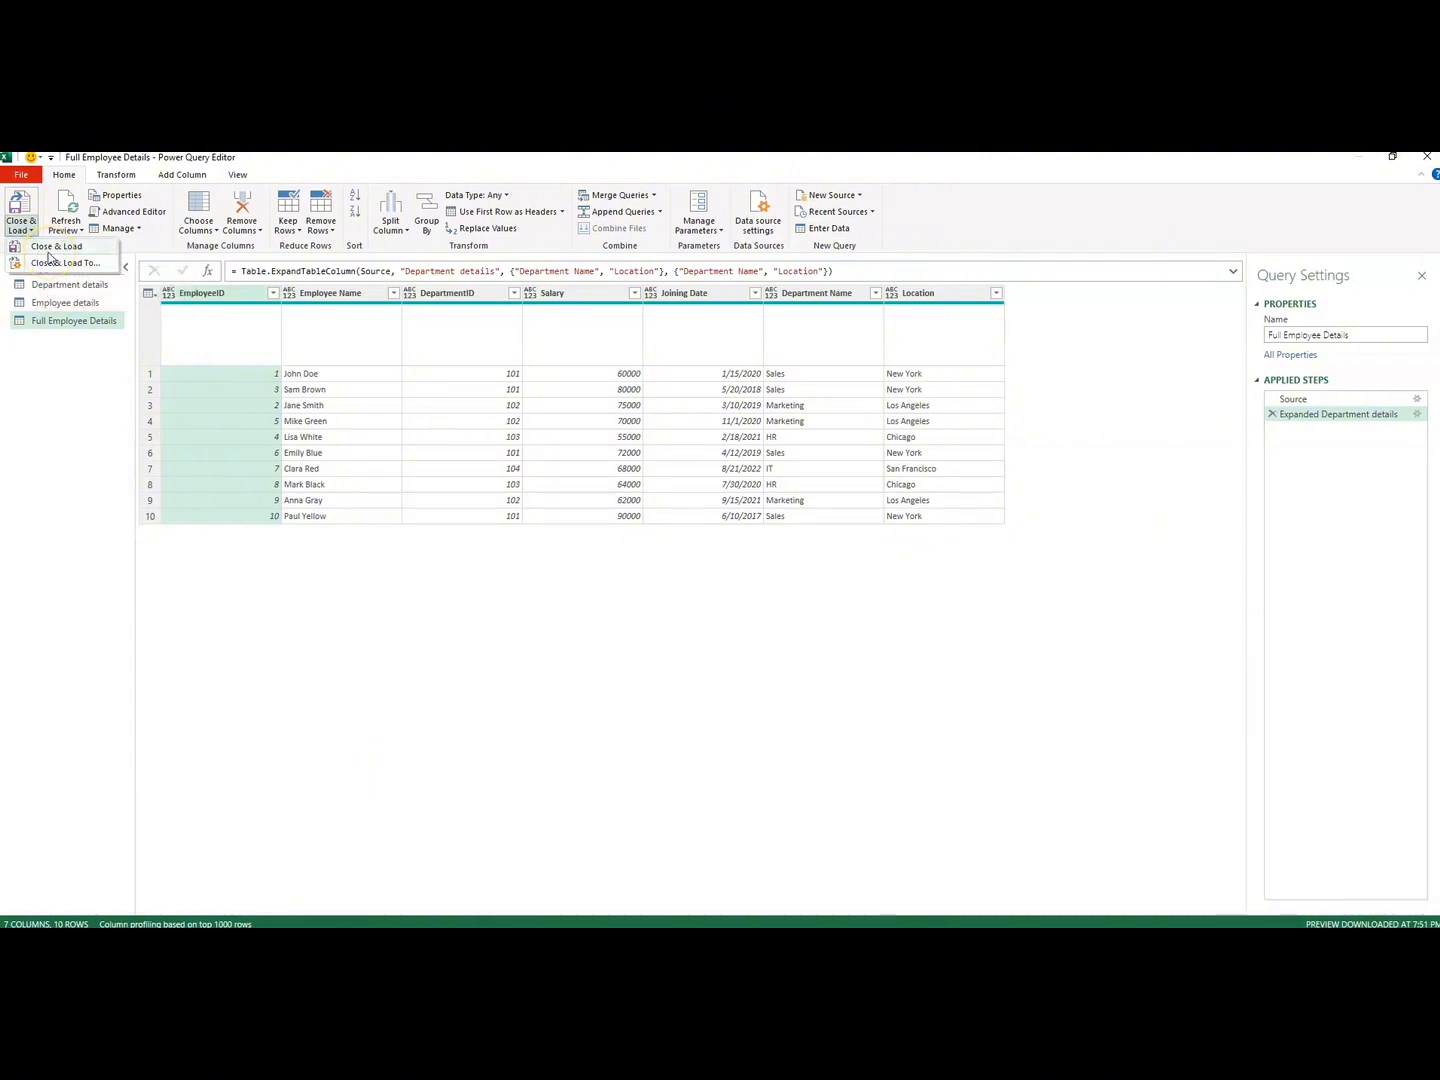
pyautogui.click(52, 264)
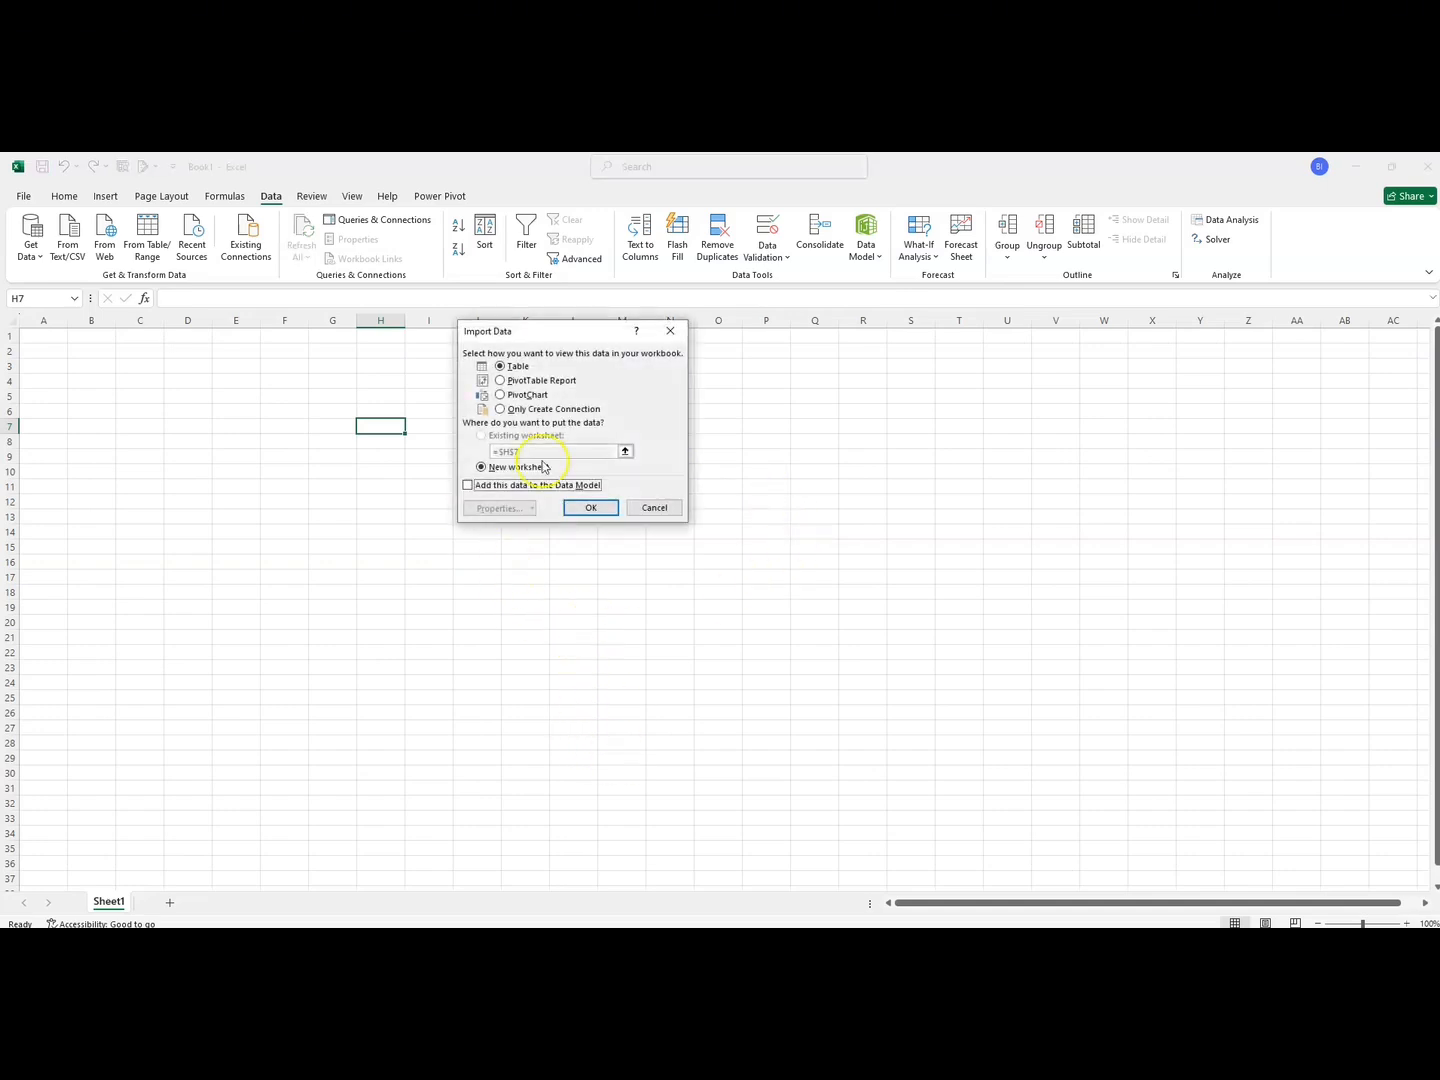
pyautogui.moveTo(535, 334); pyautogui.dragTo(550, 337)
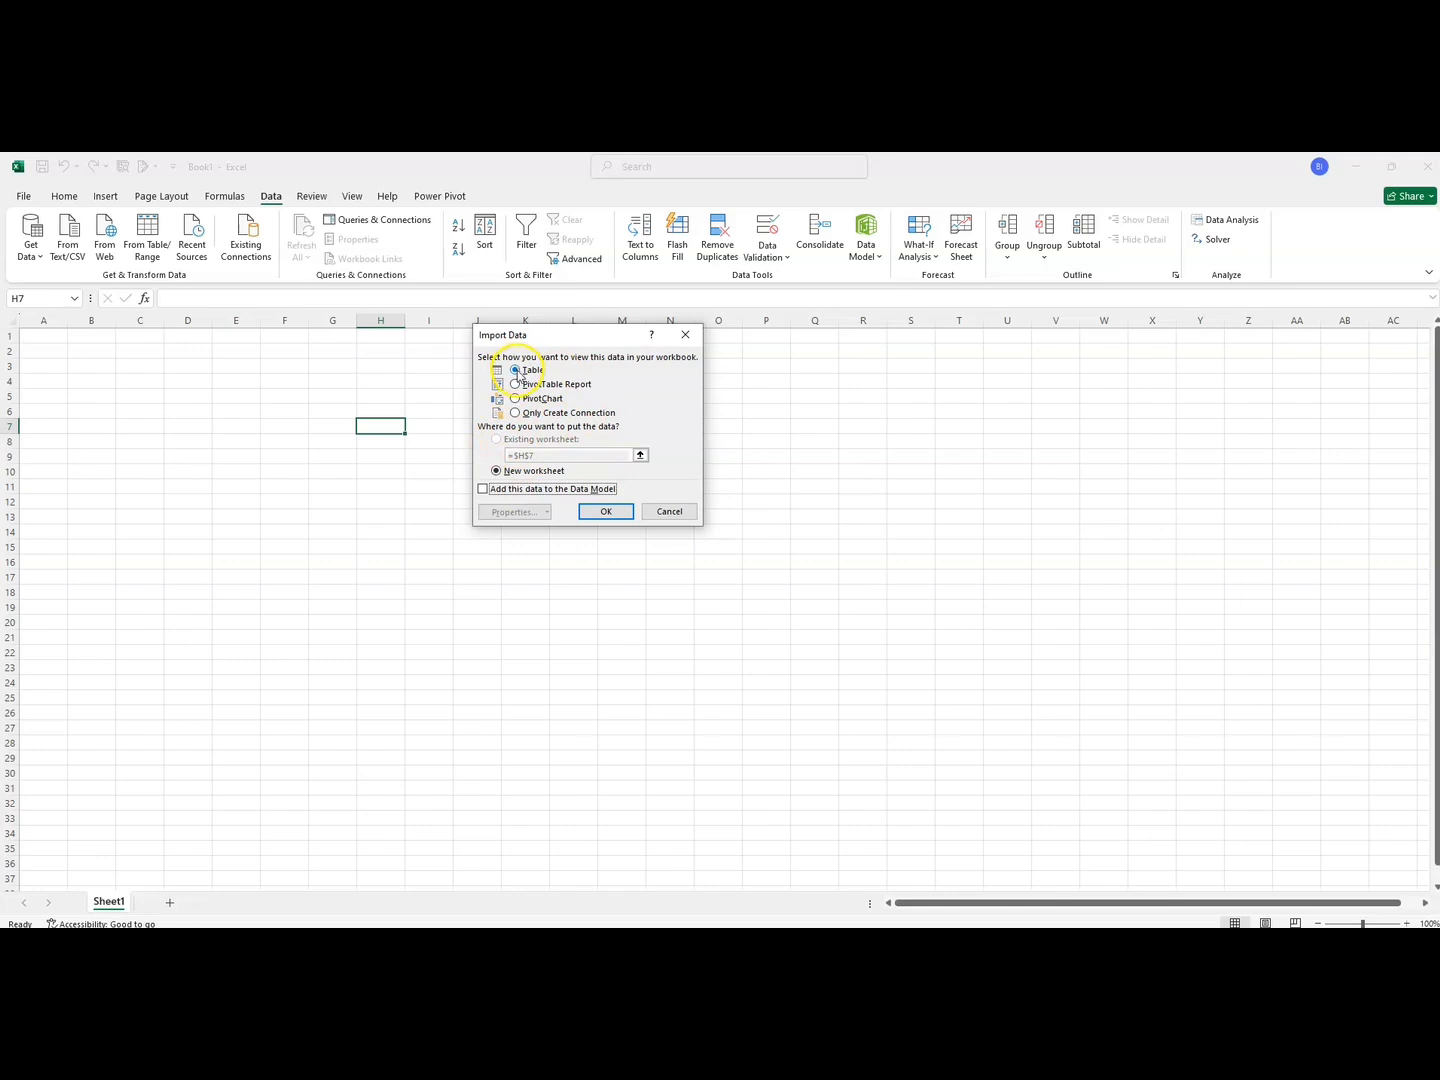
pyautogui.click(600, 511)
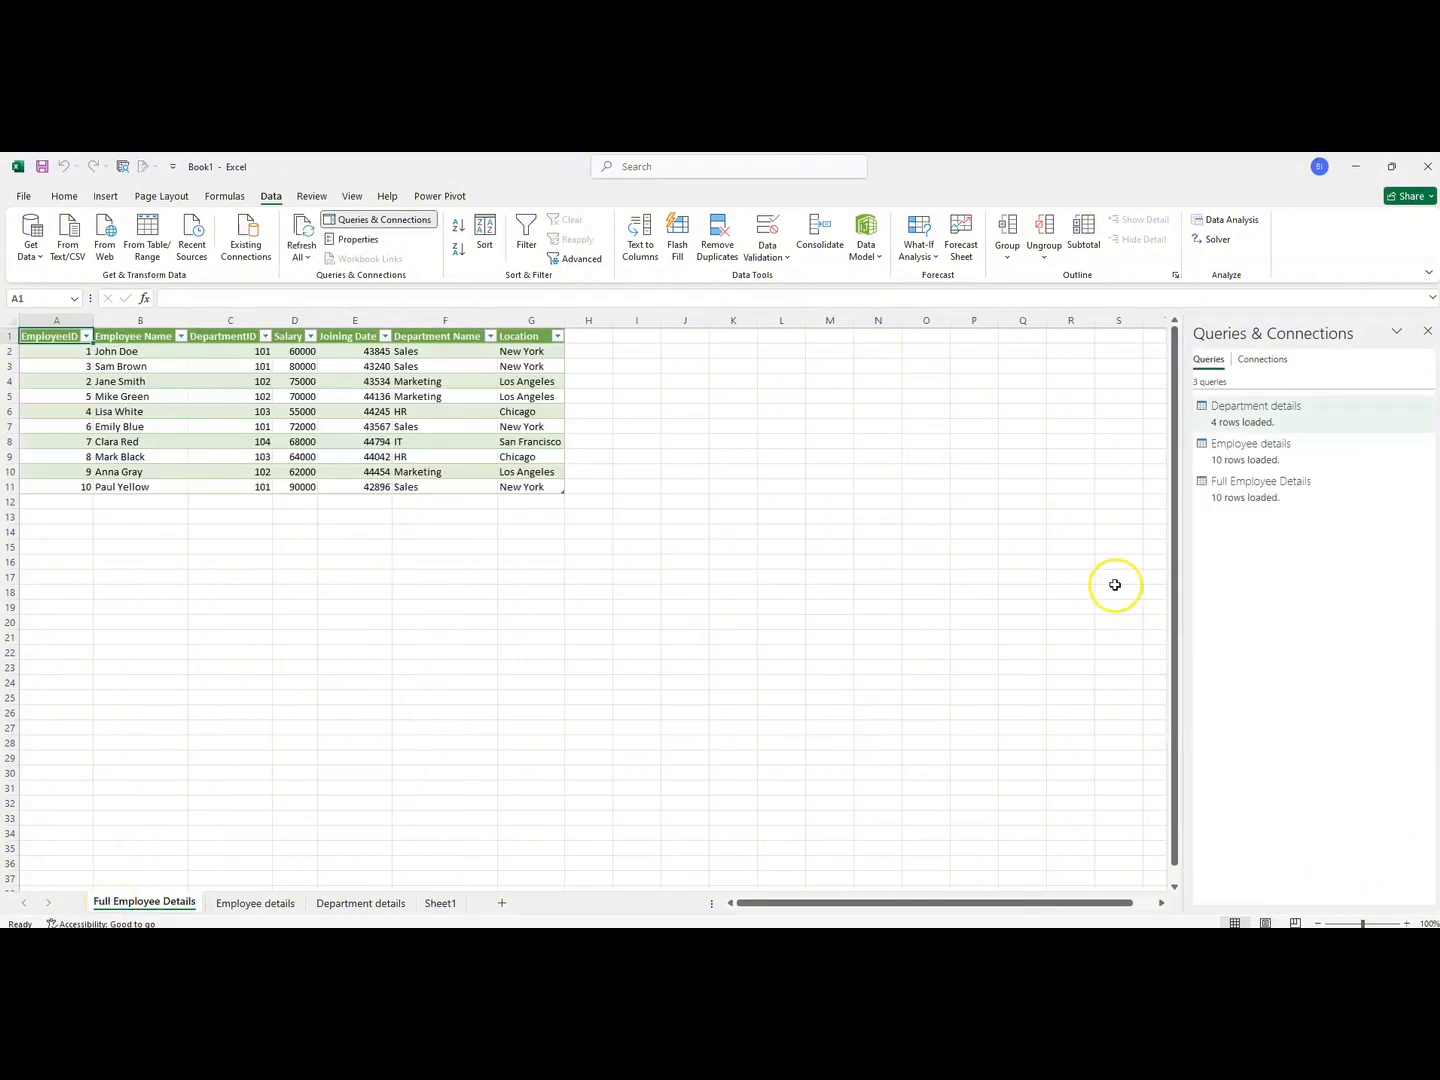
# Look through the loaded Employee details and Department details worksheets, ending on Sheet1.
pyautogui.click(257, 905)
pyautogui.click(344, 904)
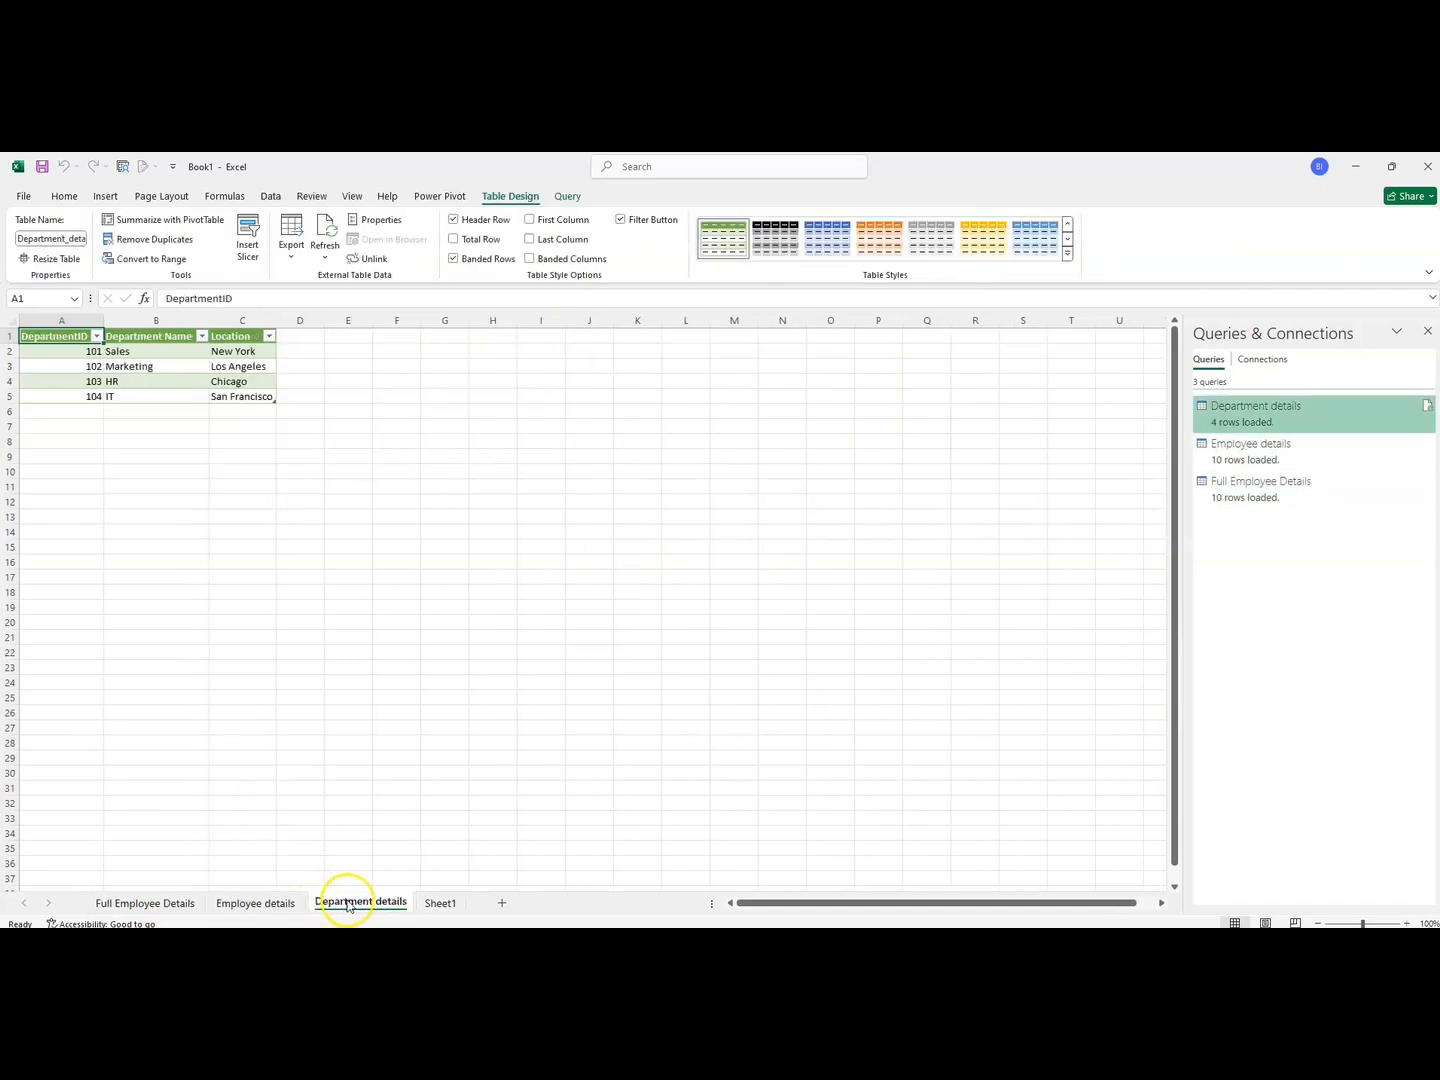
pyautogui.click(431, 905)
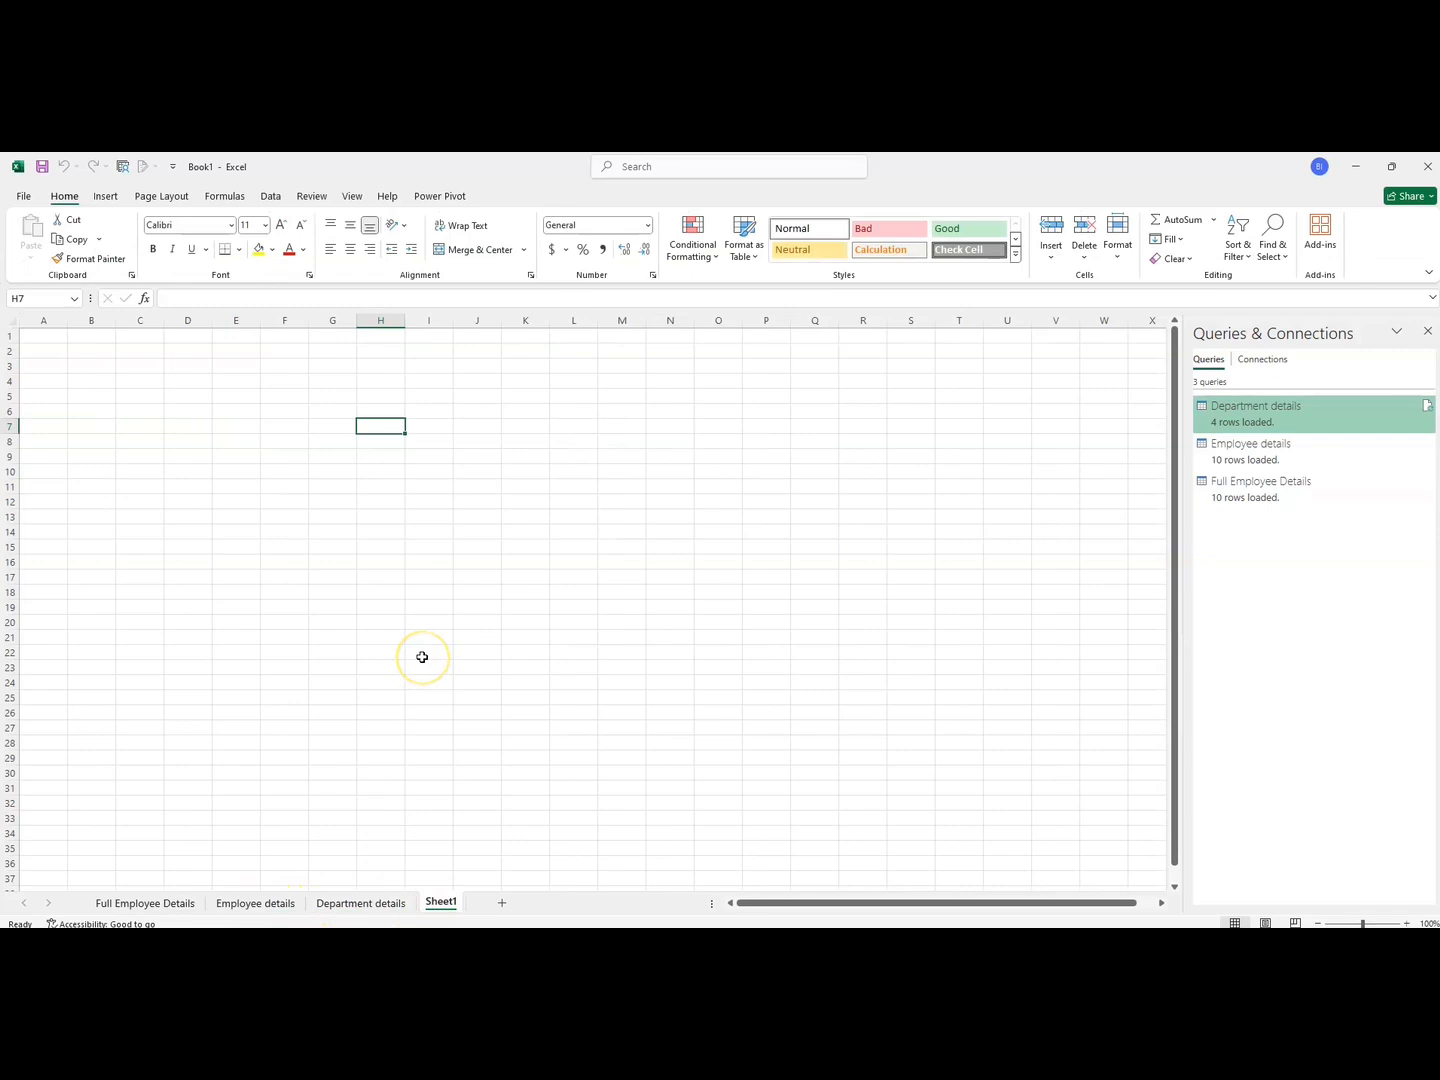